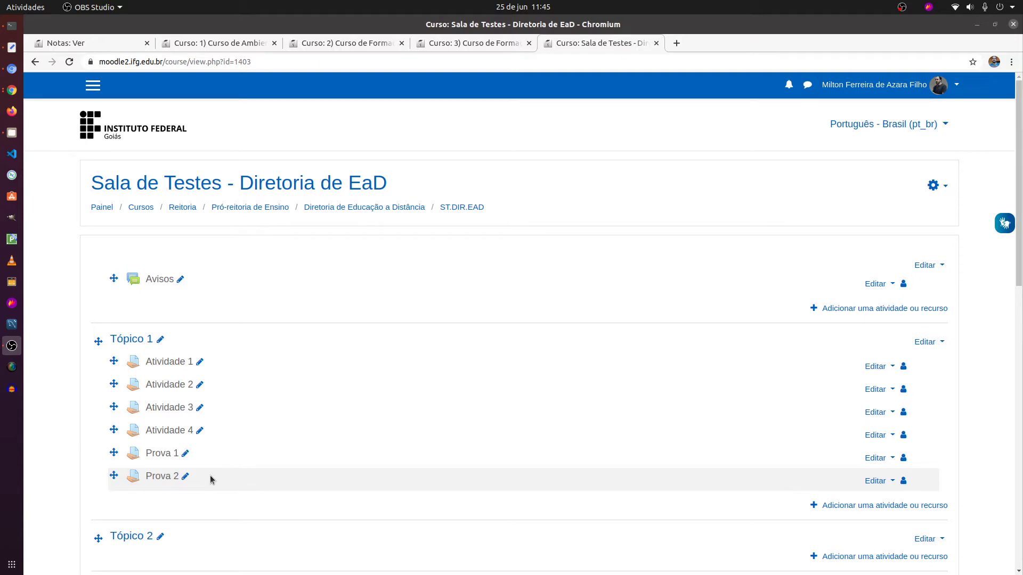
# Step: Review the two grading formulas for a1–a4 and p1–p2 in the text editor note, and return to the Chromium course page
pyautogui.click(12, 47)
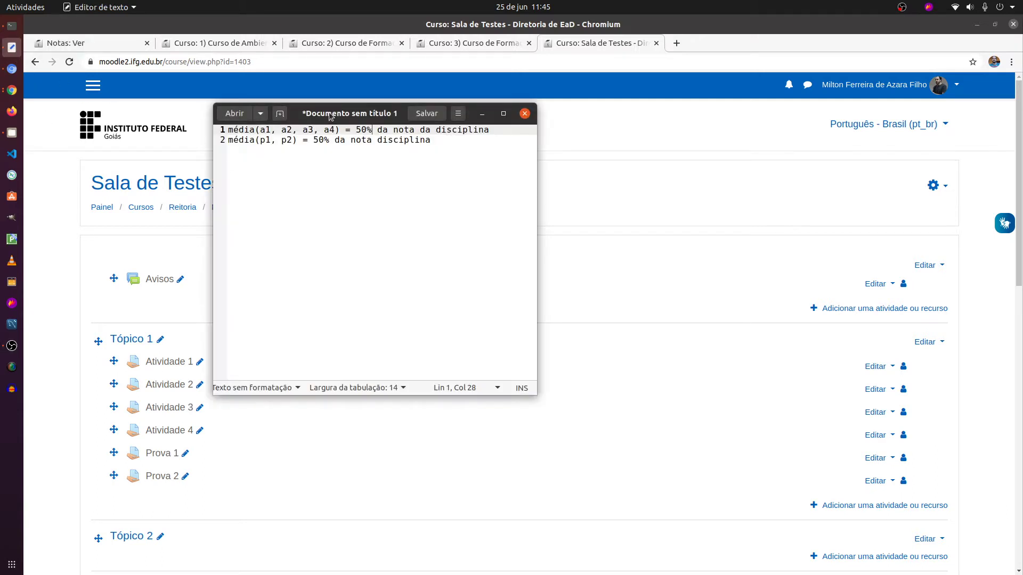
pyautogui.moveTo(330, 115); pyautogui.dragTo(483, 160)
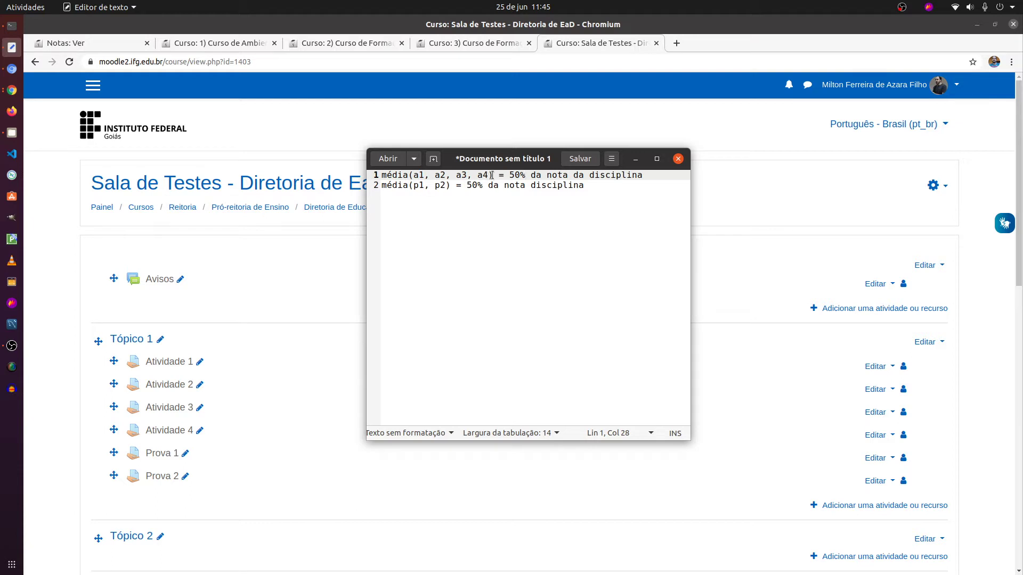
pyautogui.moveTo(492, 176); pyautogui.dragTo(408, 175)
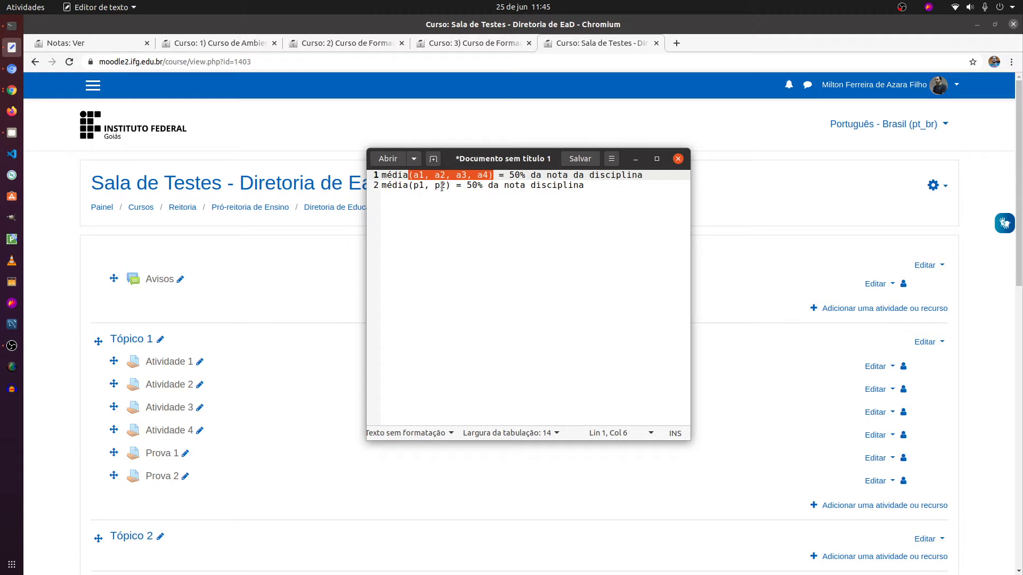
pyautogui.moveTo(452, 186); pyautogui.dragTo(408, 187)
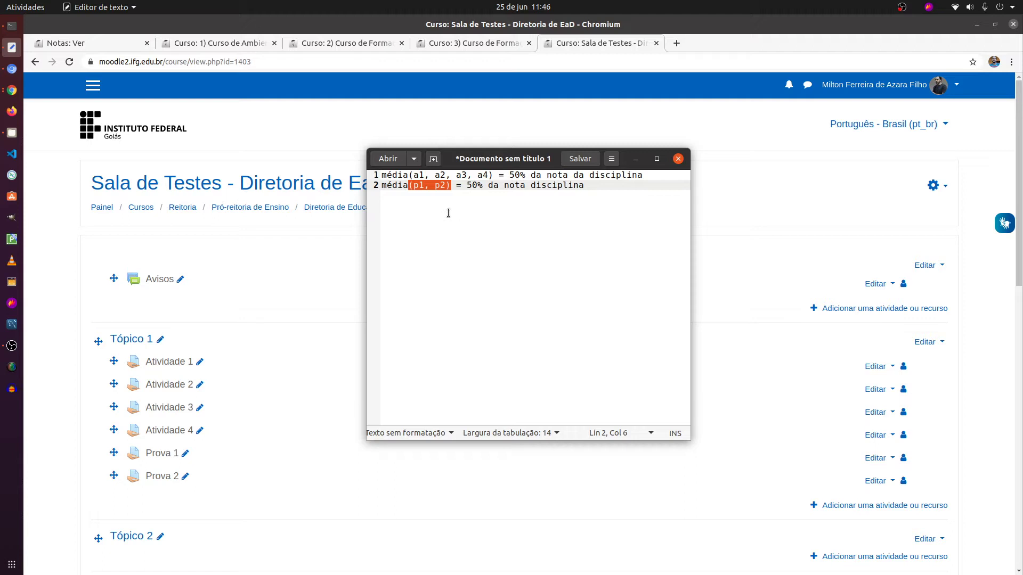
pyautogui.click(314, 370)
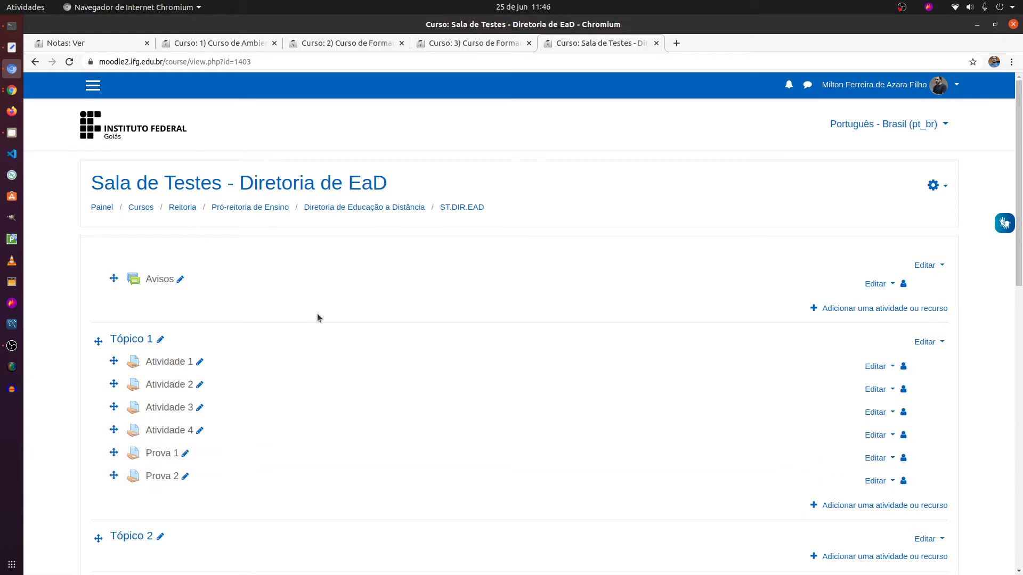
# Step: Open the gradebook setup (Configuração do Livro de Notas) of the Sala de Testes - Diretoria de EaD course
pyautogui.click(94, 89)
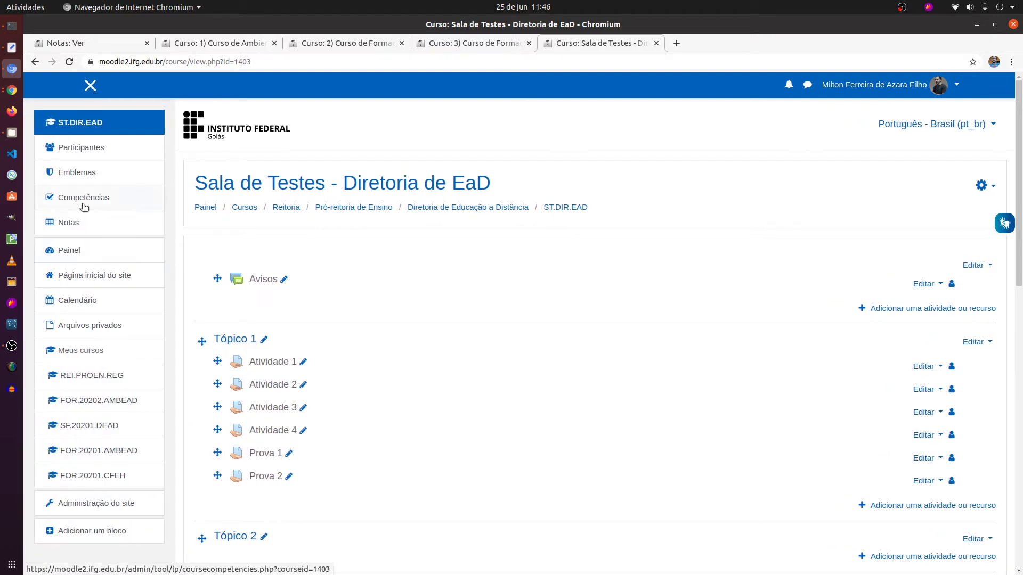
pyautogui.click(80, 222)
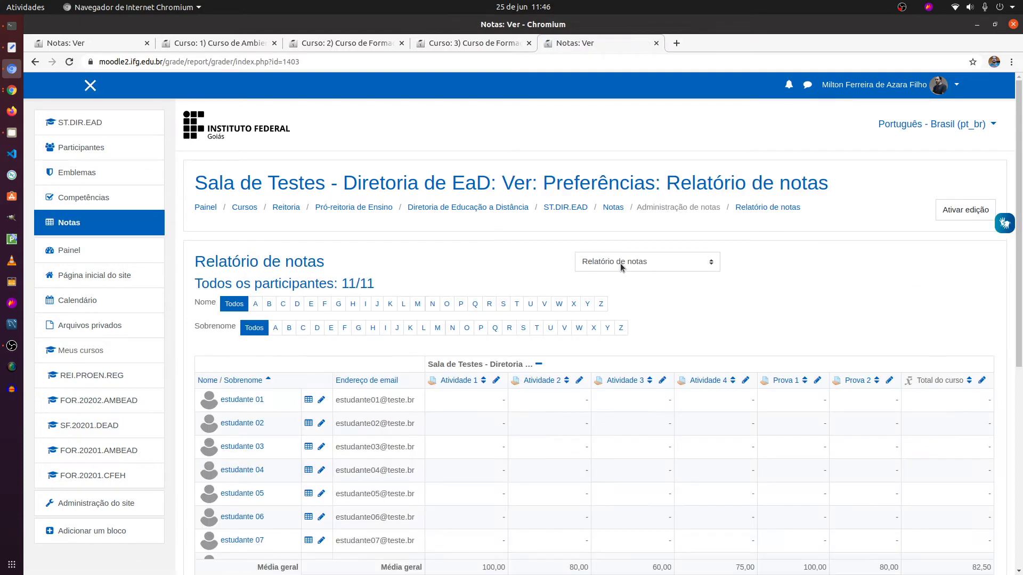
pyautogui.click(620, 263)
pyautogui.click(614, 355)
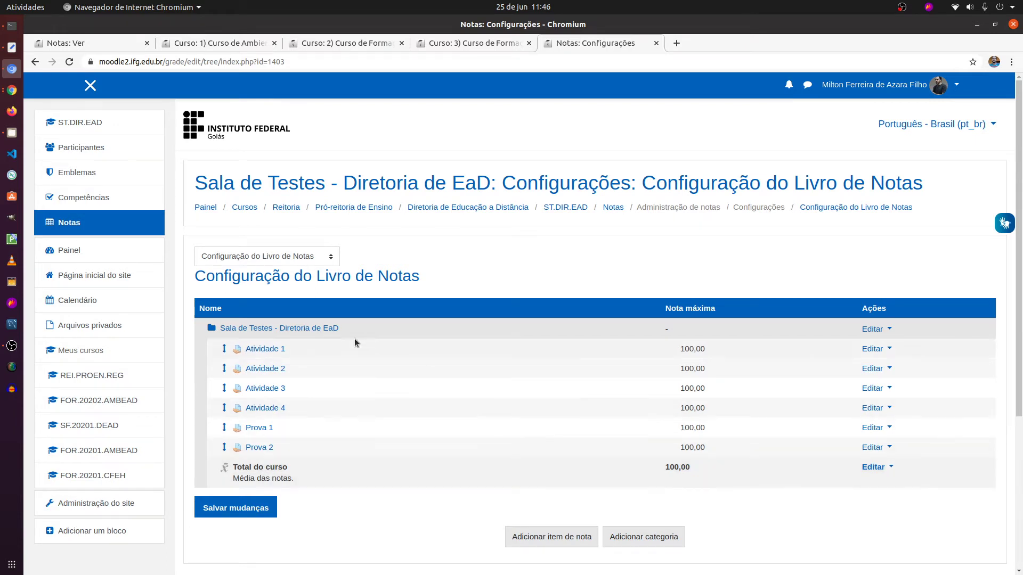
pyautogui.moveTo(222, 328); pyautogui.dragTo(356, 327)
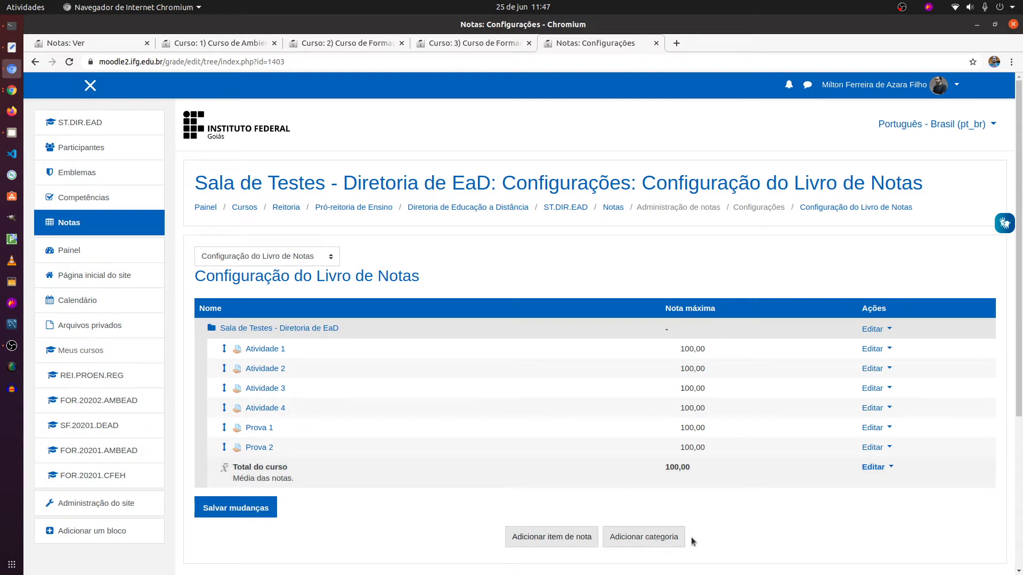
# Step: Start a new grade category named Atividades with Média das notas as its aggregation method
pyautogui.click(660, 541)
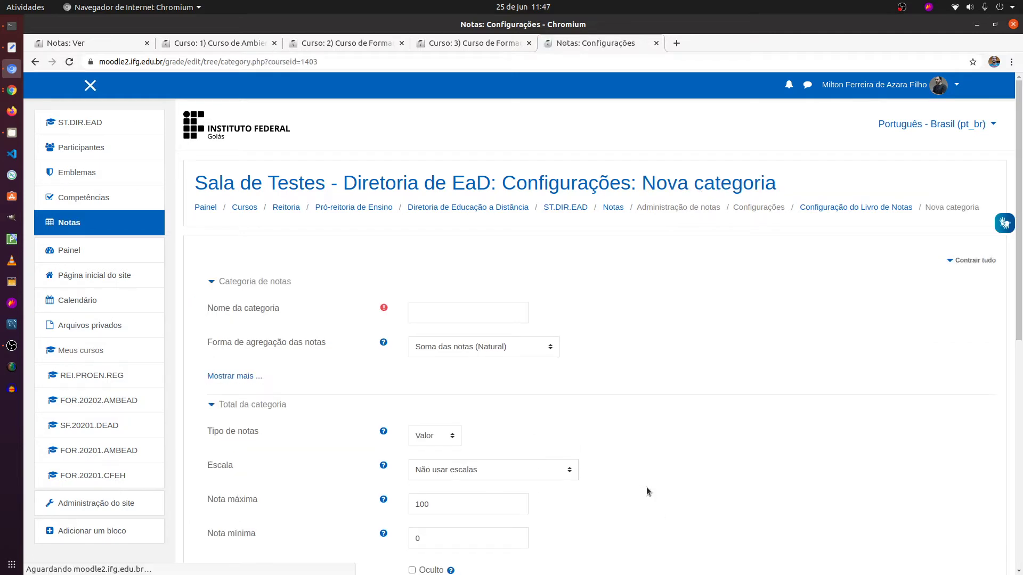
pyautogui.click(470, 314)
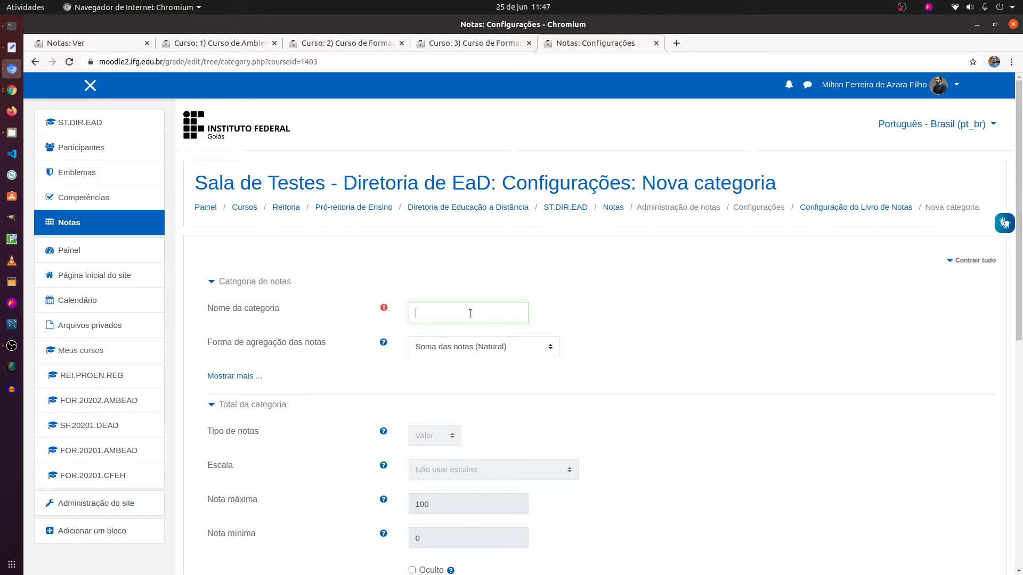
pyautogui.write('Atividades')
pyautogui.click(483, 350)
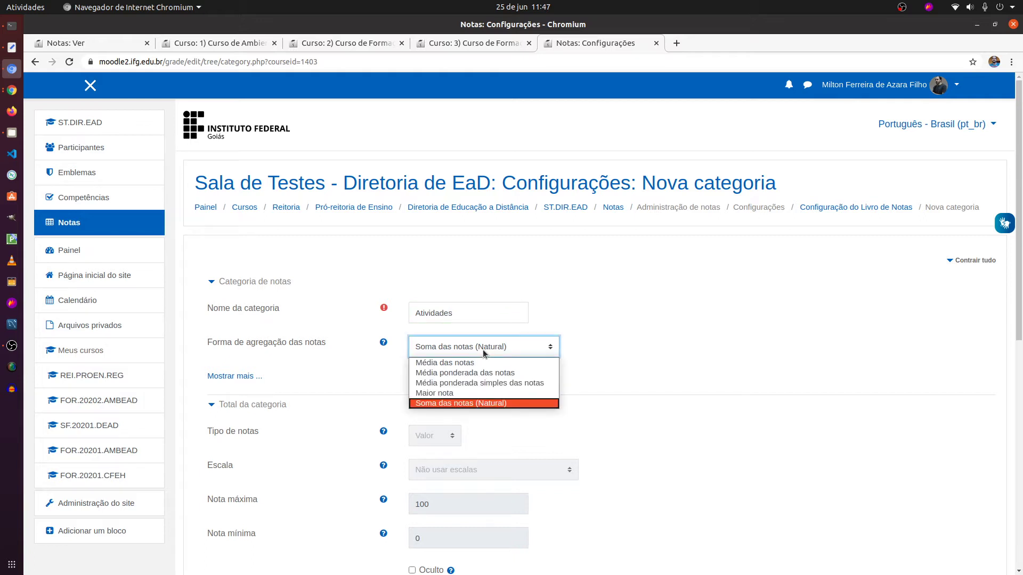
pyautogui.click(473, 364)
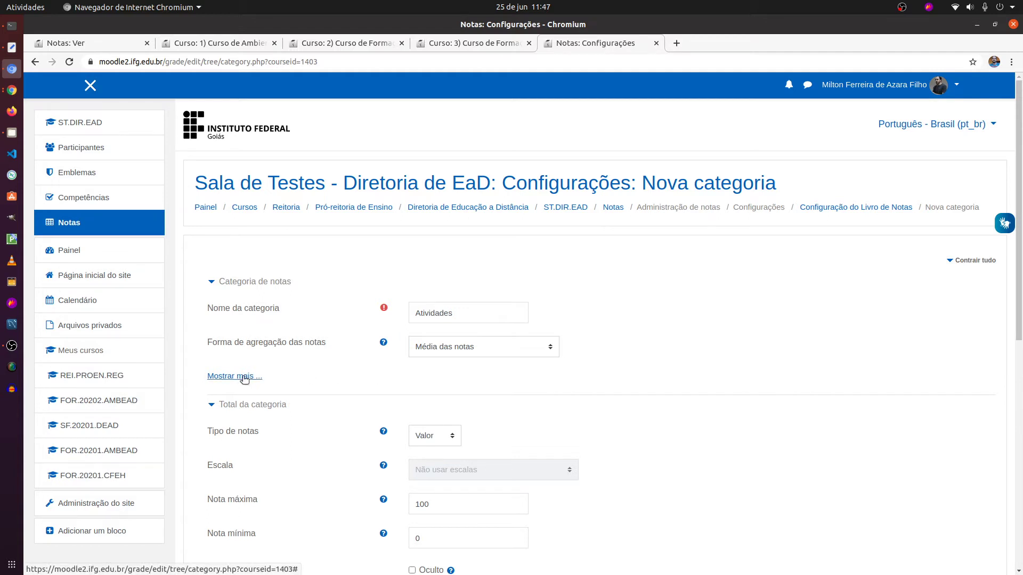
# Step: Reveal the additional aggregation options of the Atividades category and turn off Desconsiderar notas vazias
pyautogui.click(244, 377)
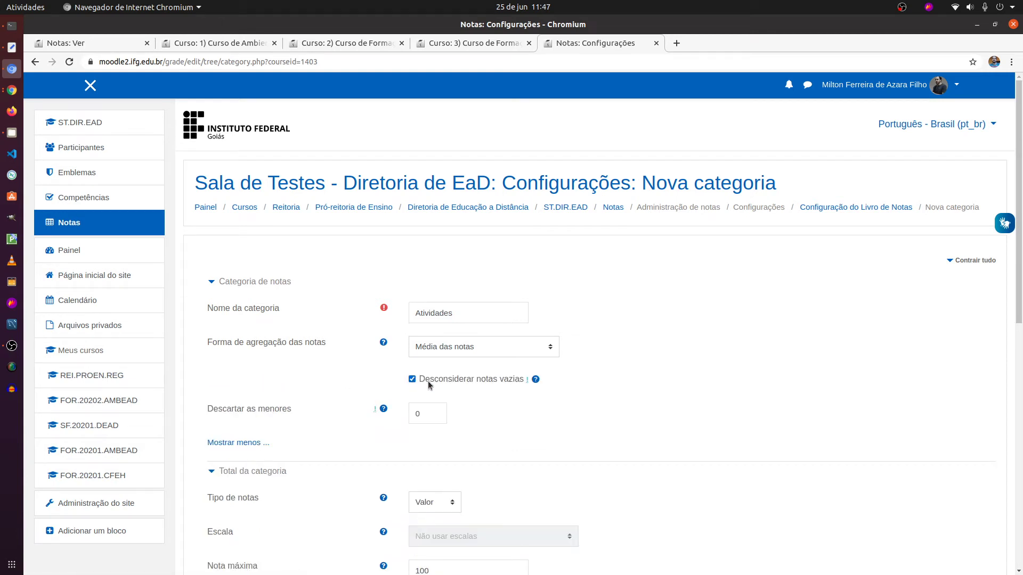
pyautogui.click(412, 379)
pyautogui.click(411, 380)
pyautogui.click(411, 379)
# Step: Set the Atividades category's maximum grade to 50 and save the category
pyautogui.scroll(-4, 532, 400)
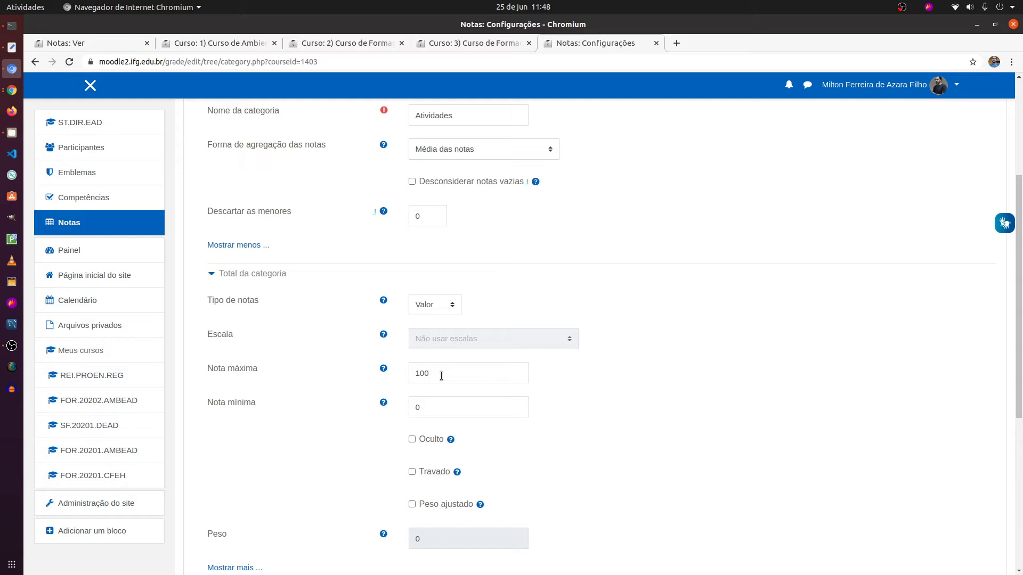
pyautogui.doubleClick(441, 373)
pyautogui.write('50')
pyautogui.scroll(-4, 642, 457)
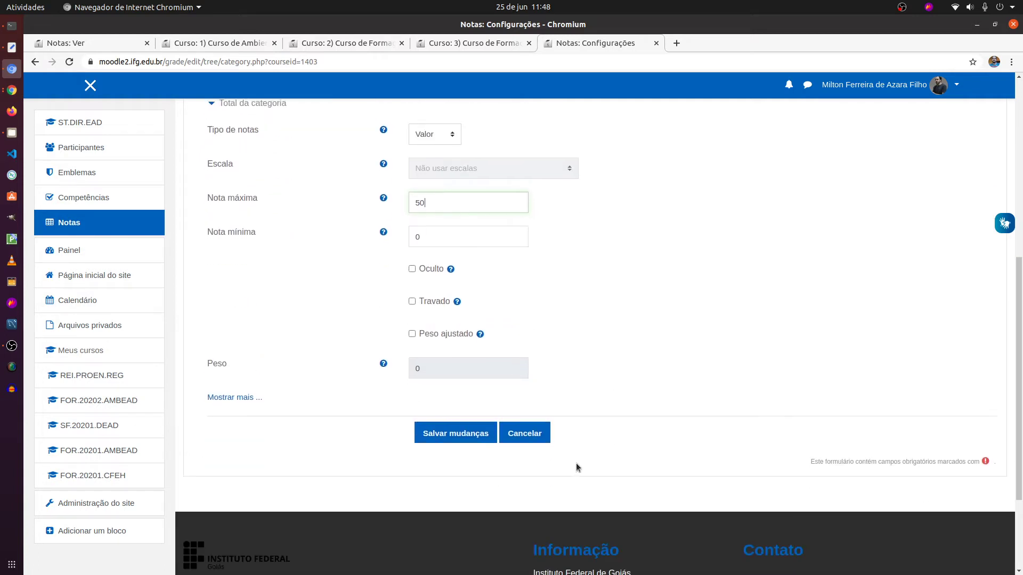
pyautogui.click(465, 408)
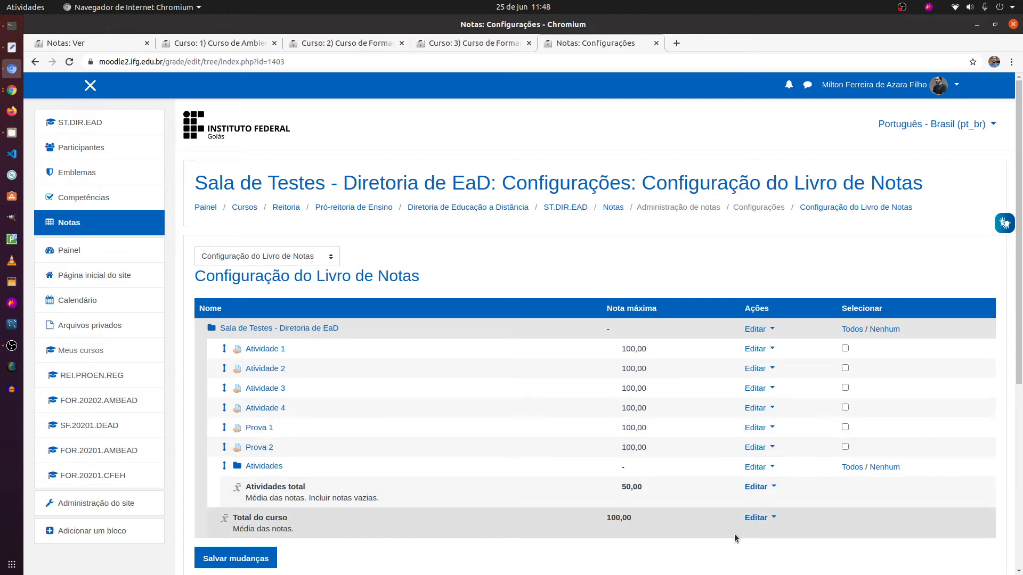
# Step: Start another grade category named Provas, aggregated by Média das notas, with Desconsiderar notas vazias turned off
pyautogui.scroll(-5, 692, 533)
pyautogui.click(653, 482)
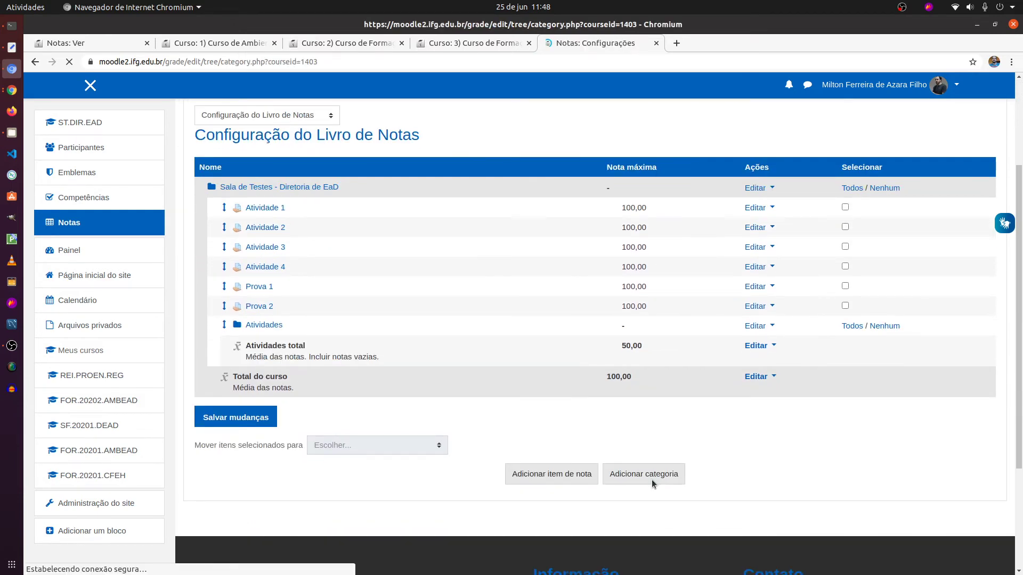
pyautogui.click(430, 311)
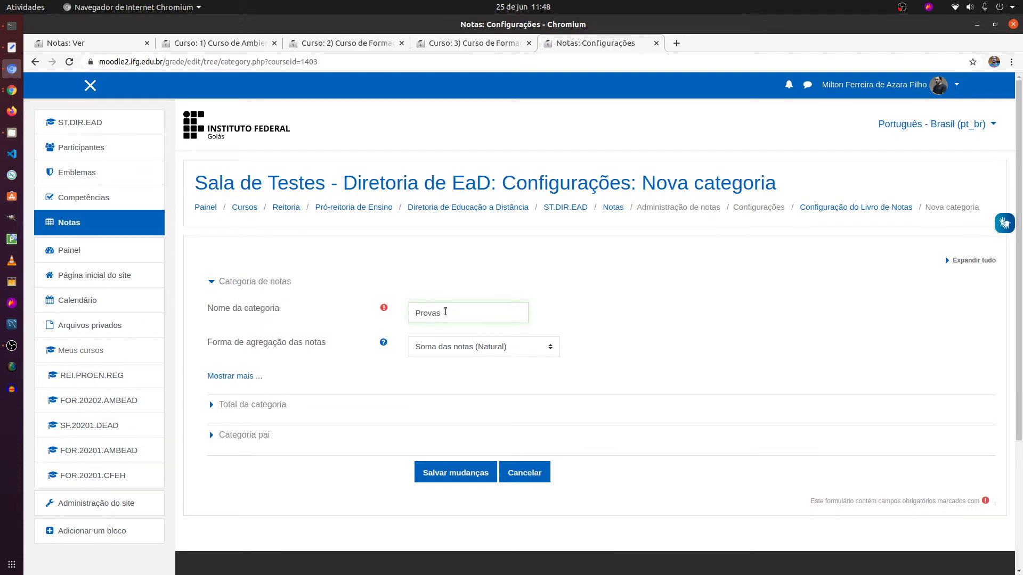
pyautogui.click(440, 347)
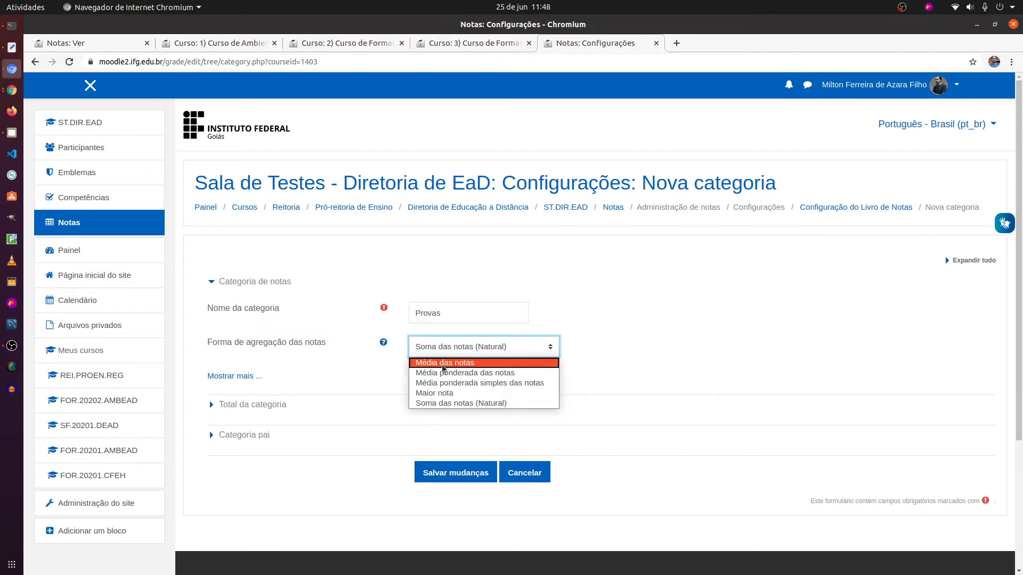
pyautogui.click(444, 363)
pyautogui.click(237, 378)
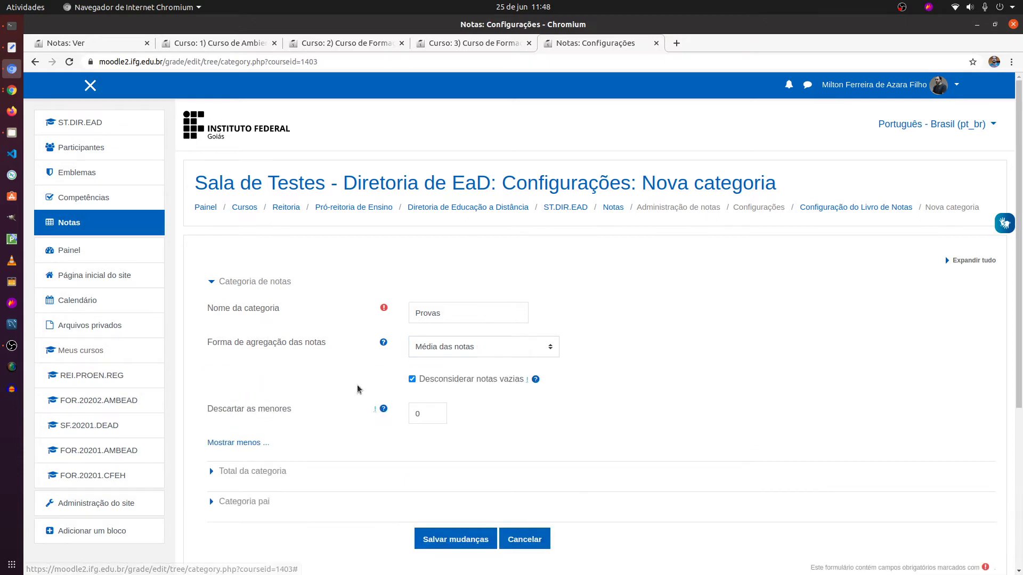
pyautogui.click(412, 380)
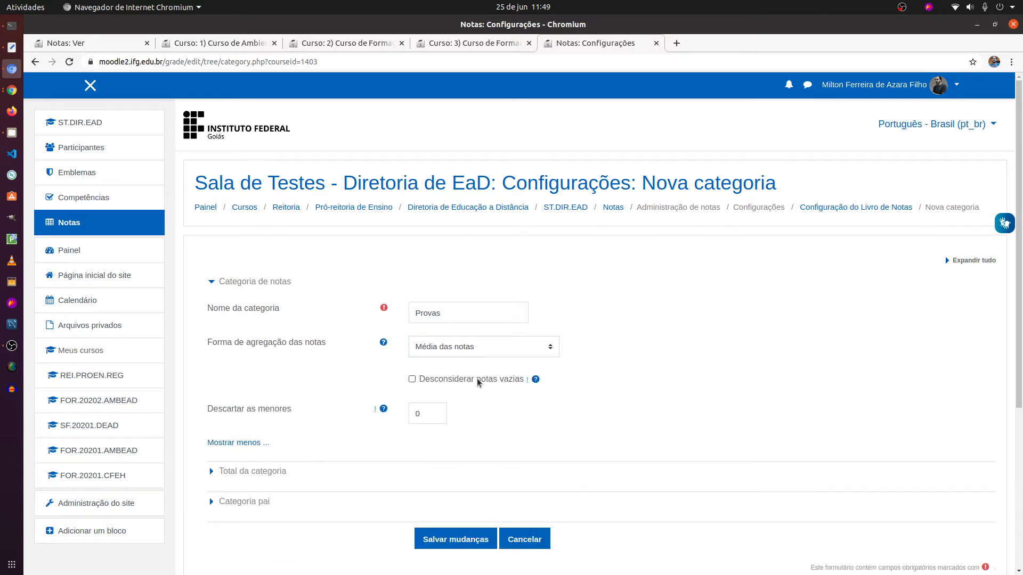
# Step: Set the Provas category's maximum grade to 50 and save the category
pyautogui.scroll(-2, 541, 435)
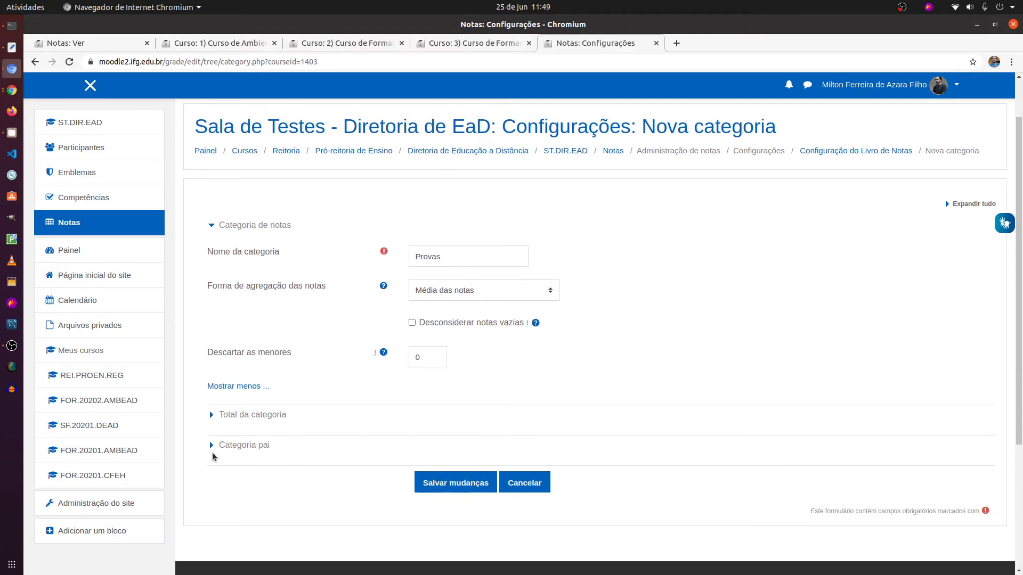
pyautogui.click(213, 415)
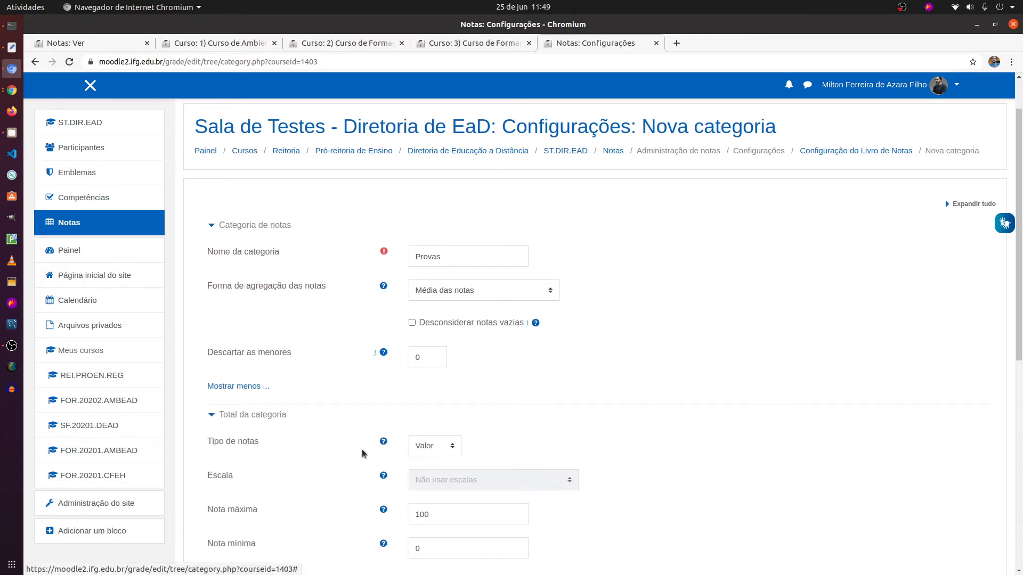
pyautogui.scroll(-2, 458, 425)
pyautogui.doubleClick(443, 402)
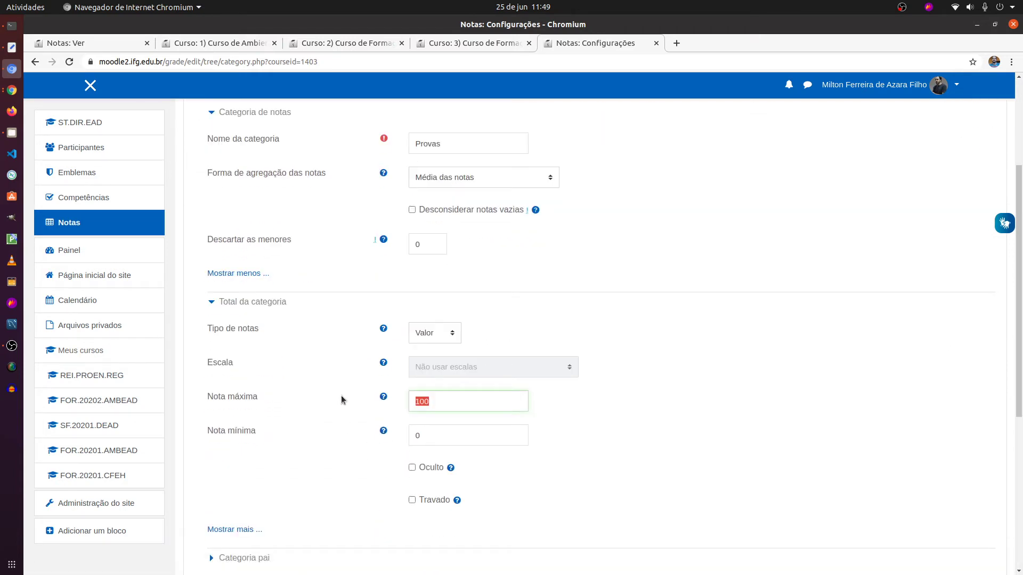
pyautogui.write('50')
pyautogui.scroll(-2, 302, 411)
pyautogui.click(453, 483)
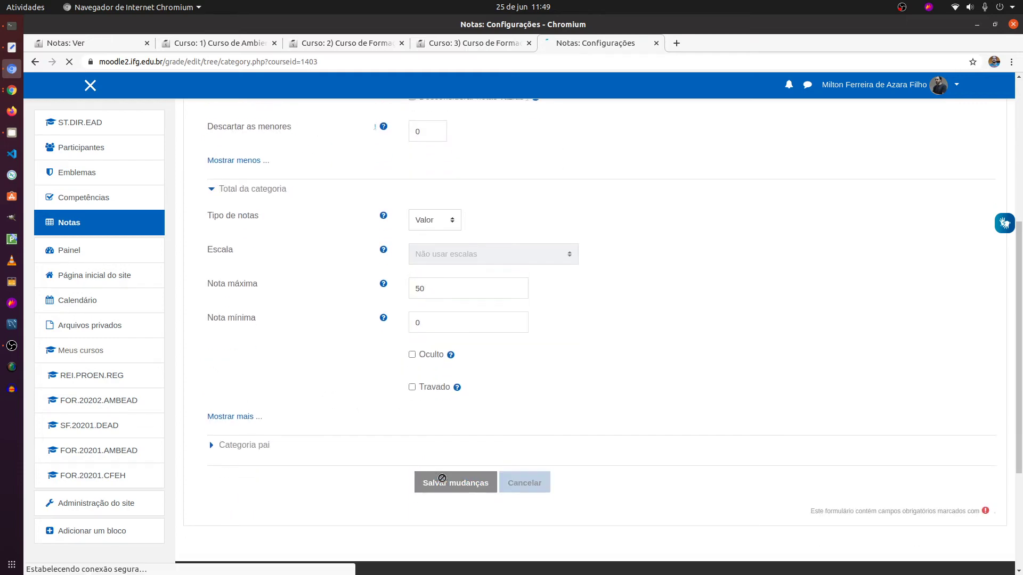
# Step: Move the grade items Atividade 1, Atividade 2, Atividade 3 and Atividade 4 into the Atividades category
pyautogui.scroll(-2, 545, 442)
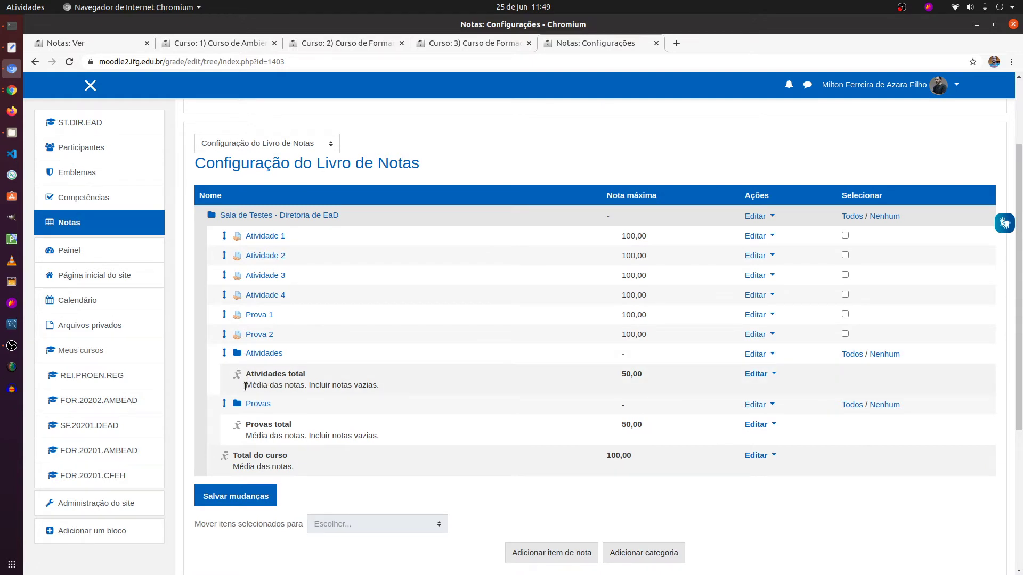
pyautogui.moveTo(245, 386); pyautogui.dragTo(308, 386)
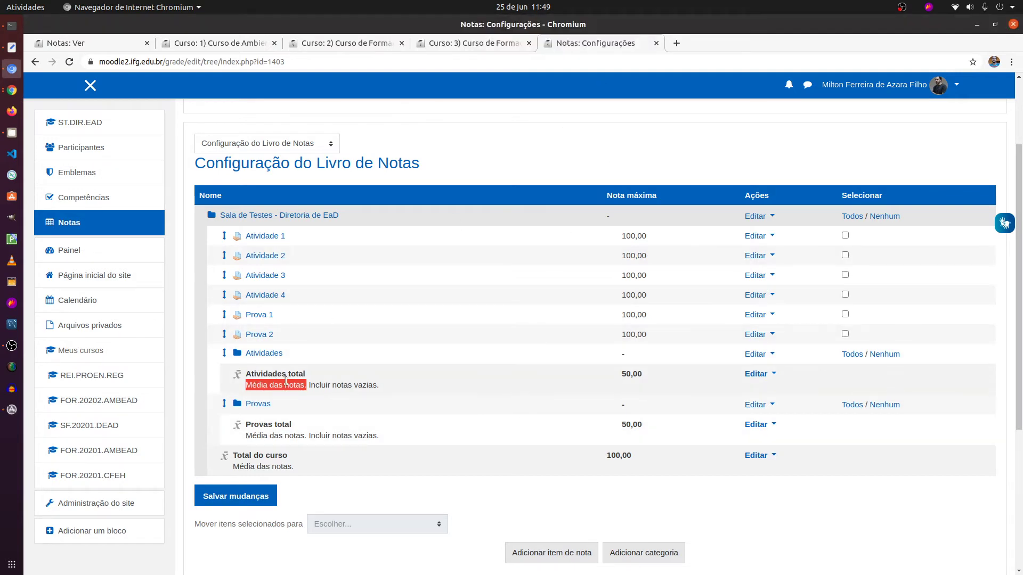
pyautogui.click(286, 382)
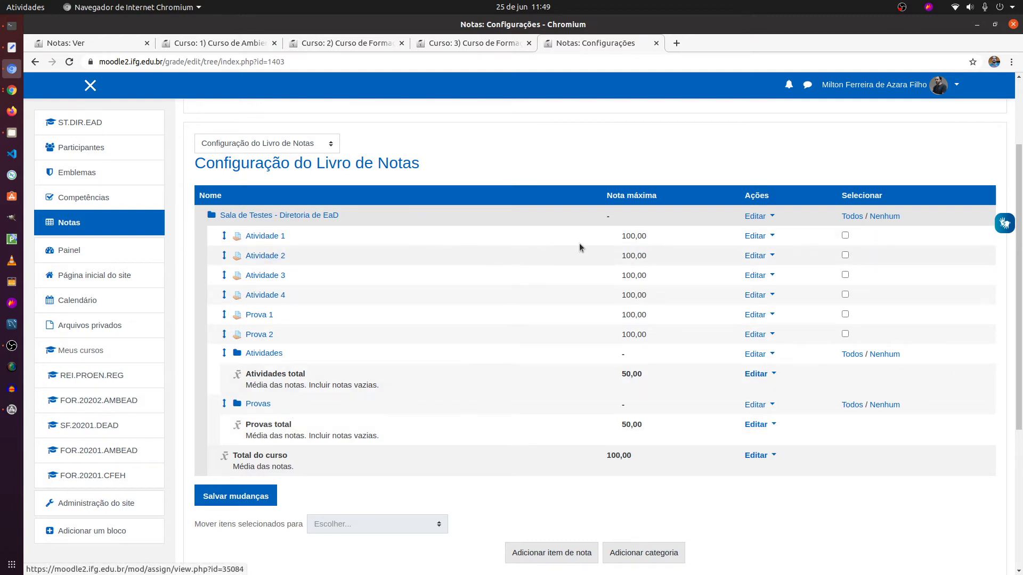
pyautogui.click(845, 236)
pyautogui.click(845, 255)
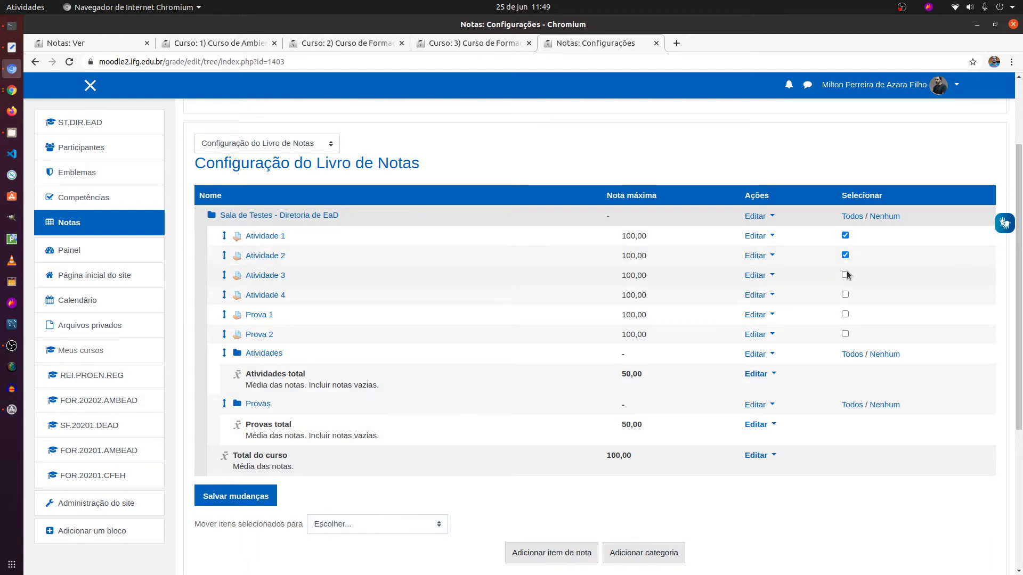
pyautogui.click(845, 275)
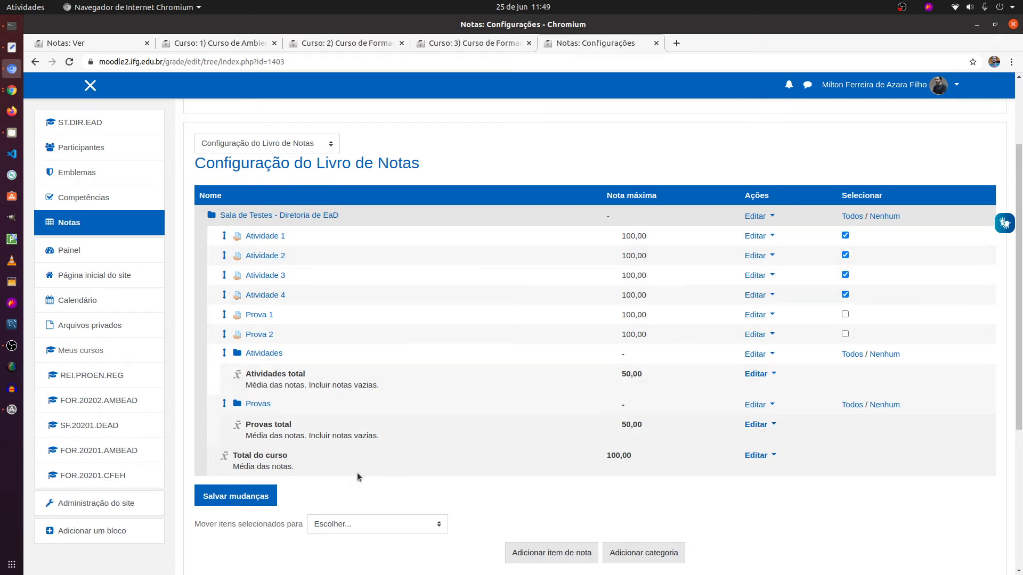
pyautogui.scroll(-1, 368, 493)
pyautogui.click(374, 498)
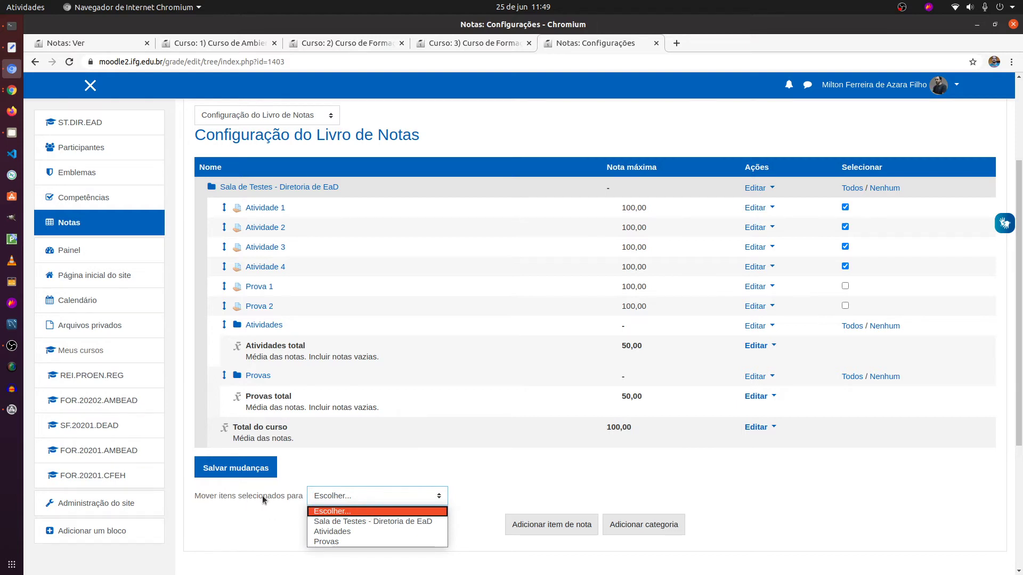
pyautogui.click(329, 531)
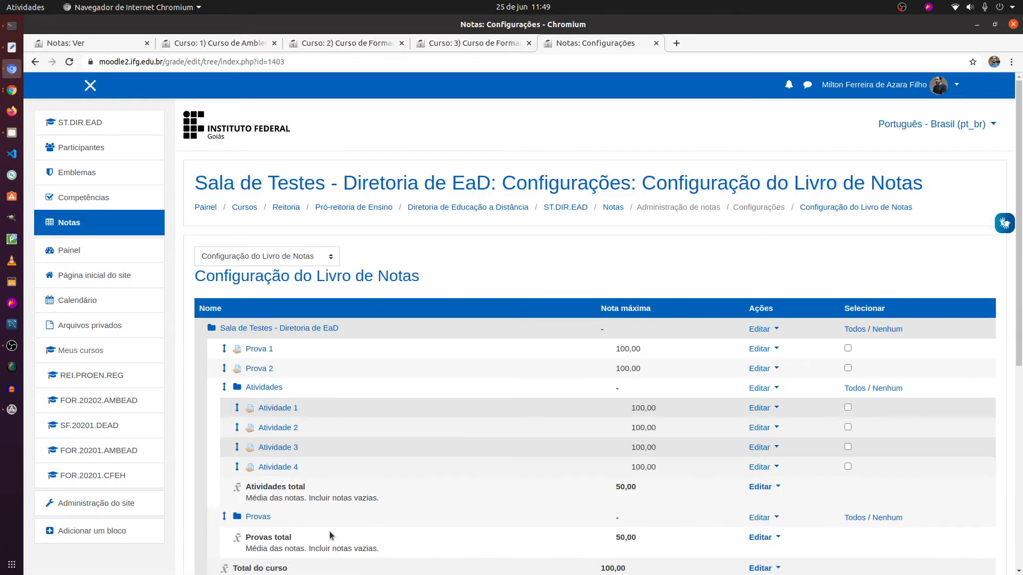
# Step: Save the gradebook setup with the activities grouped under the Atividades category
pyautogui.scroll(-2, 281, 357)
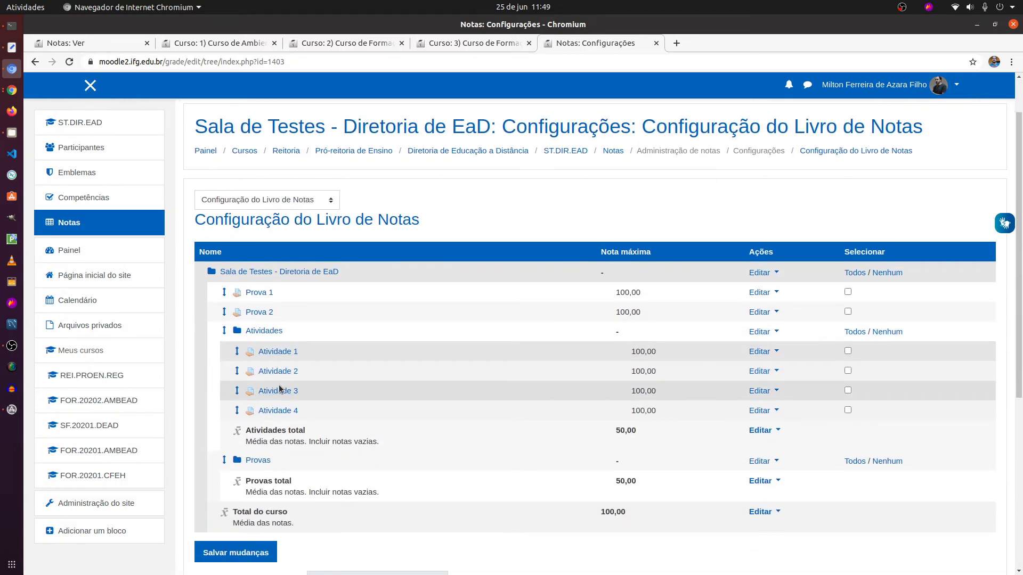
pyautogui.scroll(-2, 279, 389)
pyautogui.click(232, 500)
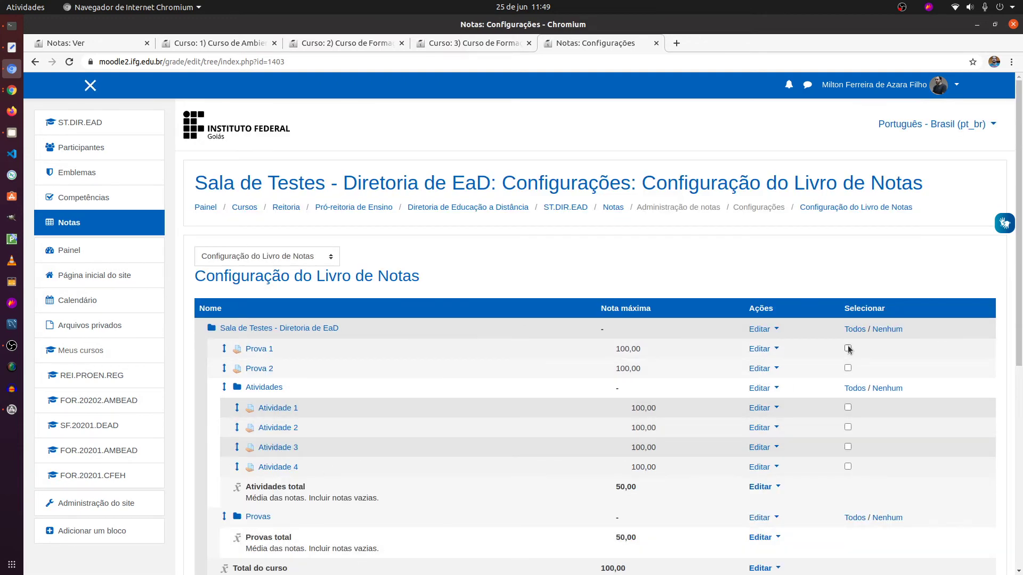
# Step: Move the grade items Prova 1 and Prova 2 into the Provas category and save the gradebook setup
pyautogui.click(848, 349)
pyautogui.click(848, 368)
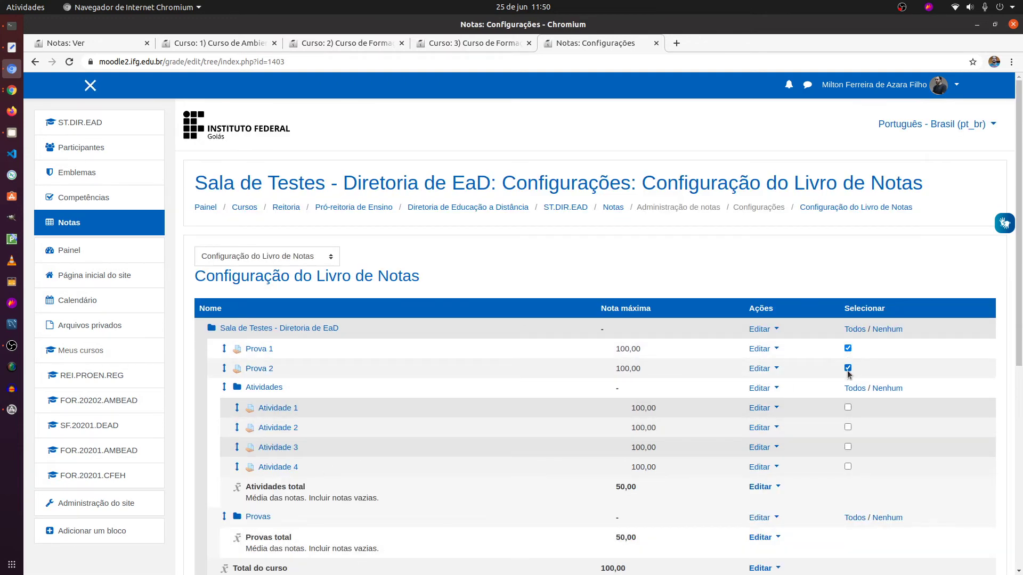
pyautogui.scroll(-5, 417, 459)
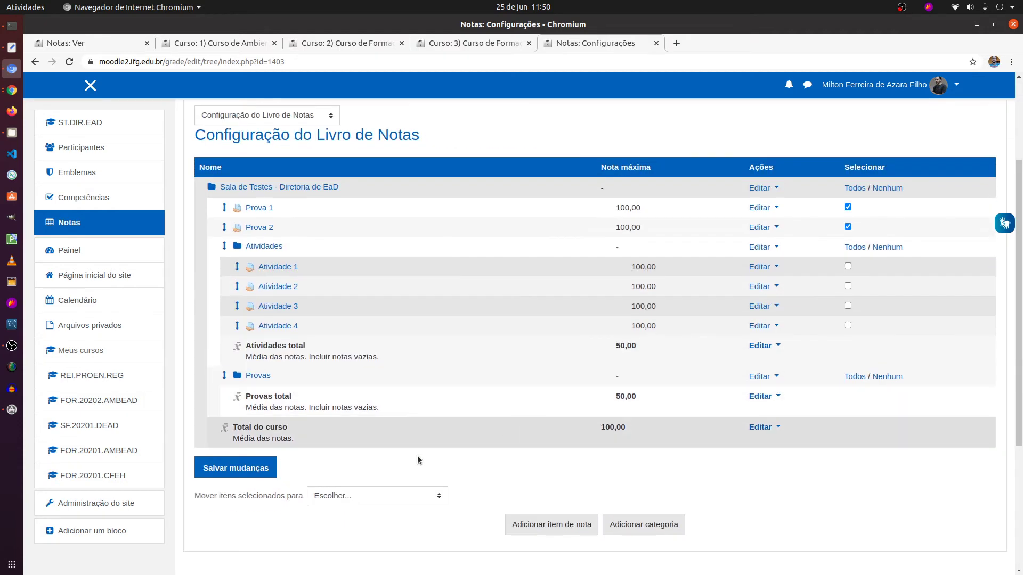
pyautogui.click(379, 493)
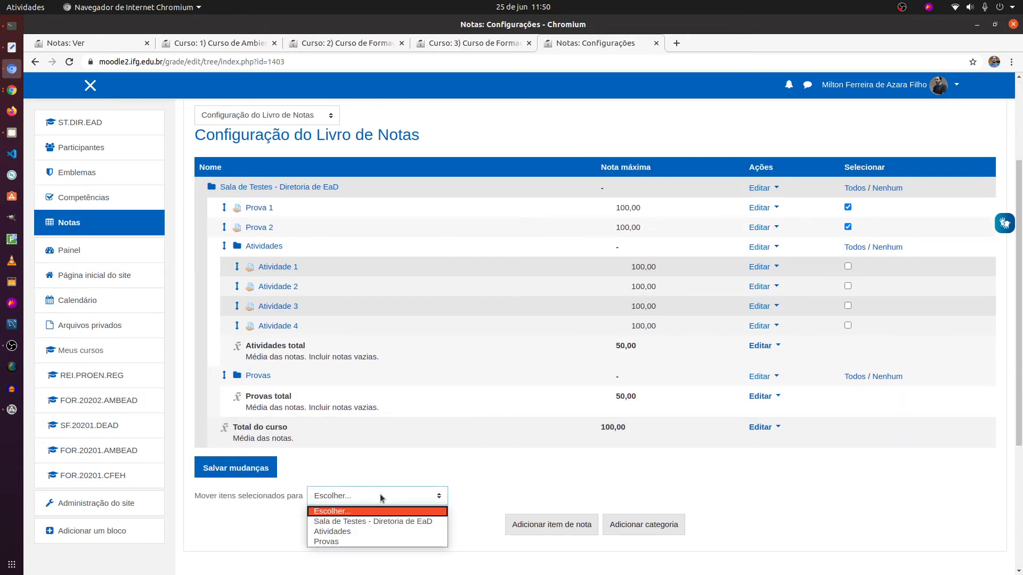
pyautogui.click(331, 541)
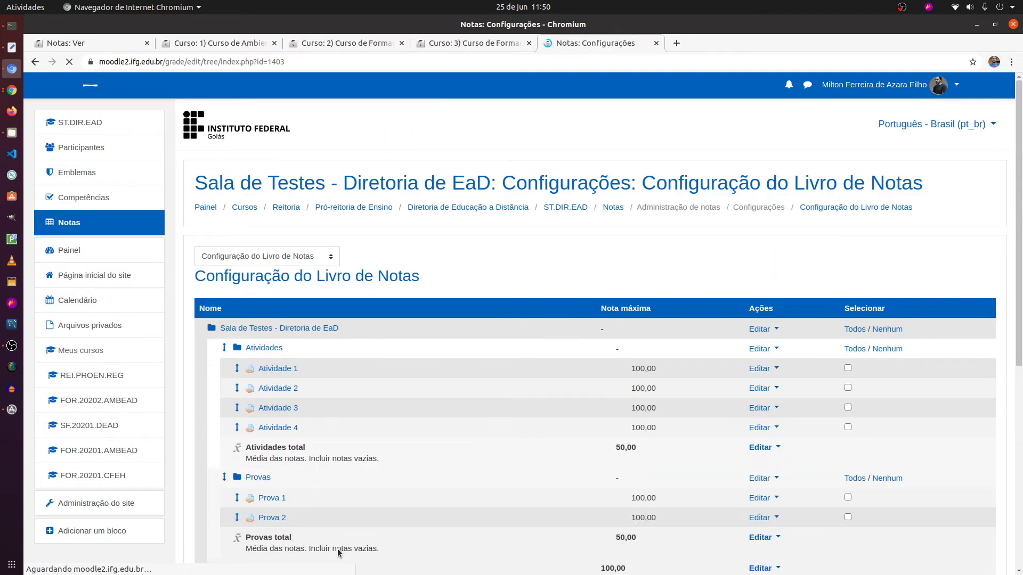
pyautogui.scroll(-2, 319, 511)
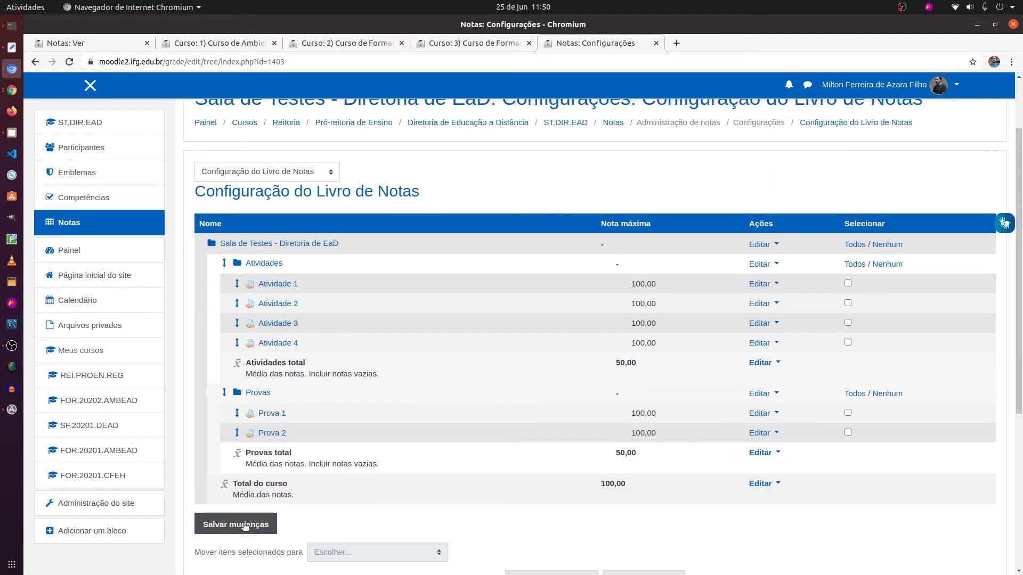
pyautogui.click(248, 522)
pyautogui.scroll(-2, 448, 513)
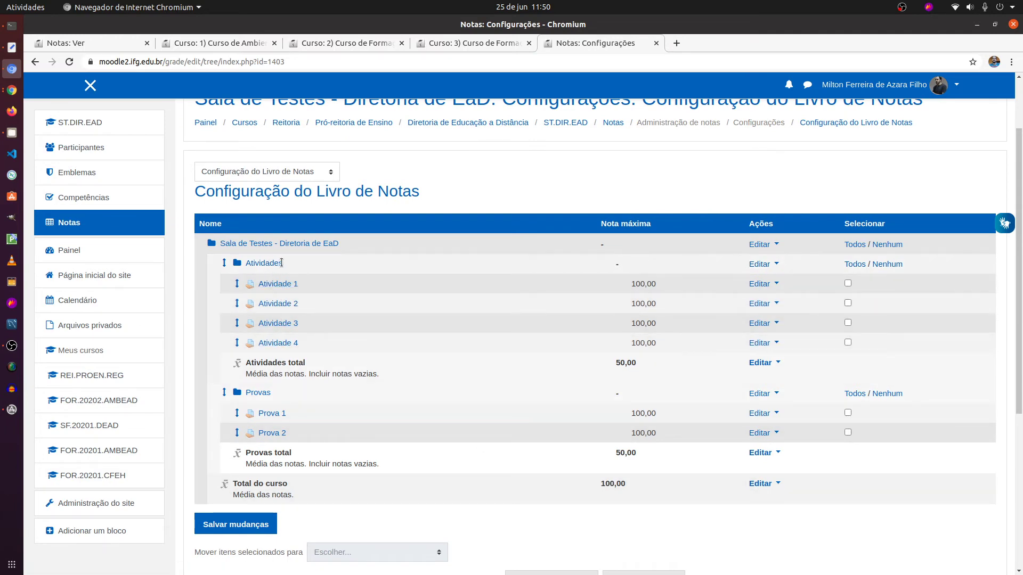
# Step: Review how the items are grouped under Atividades and Provas, their maximum grades, and the parent course category
pyautogui.moveTo(282, 263); pyautogui.dragTo(248, 263)
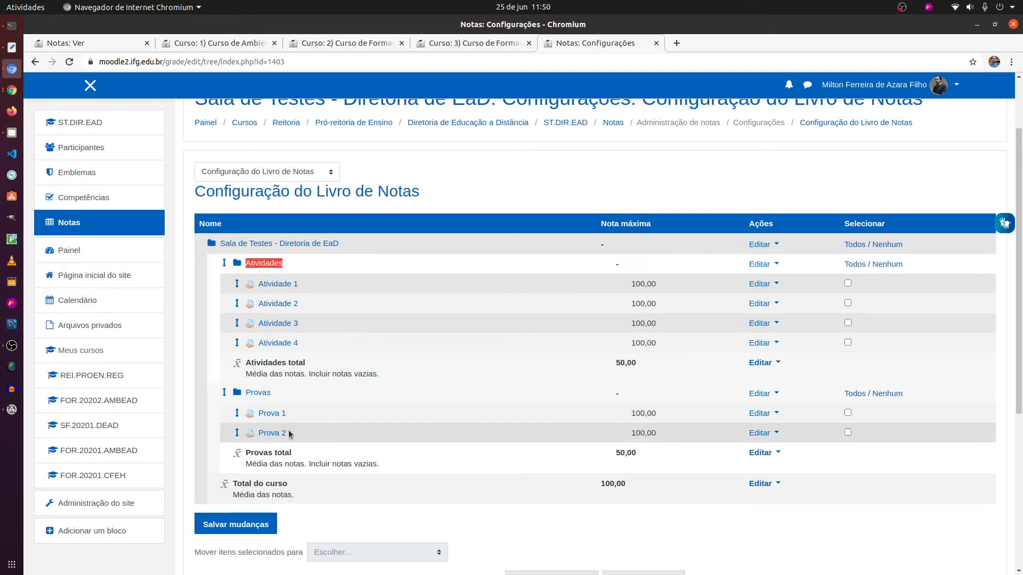
pyautogui.moveTo(293, 432); pyautogui.dragTo(264, 414)
pyautogui.click(323, 418)
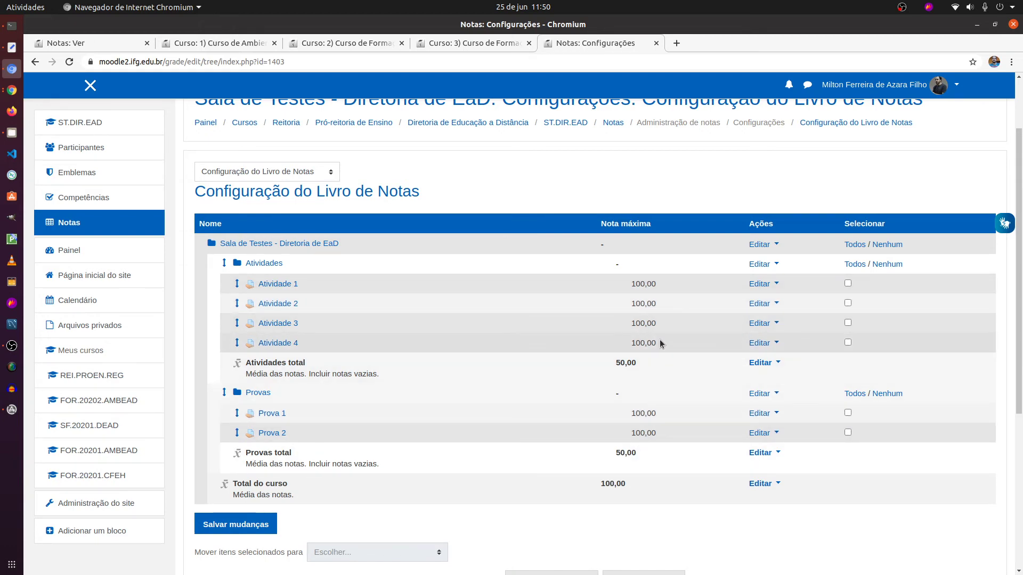
pyautogui.moveTo(661, 344); pyautogui.dragTo(634, 284)
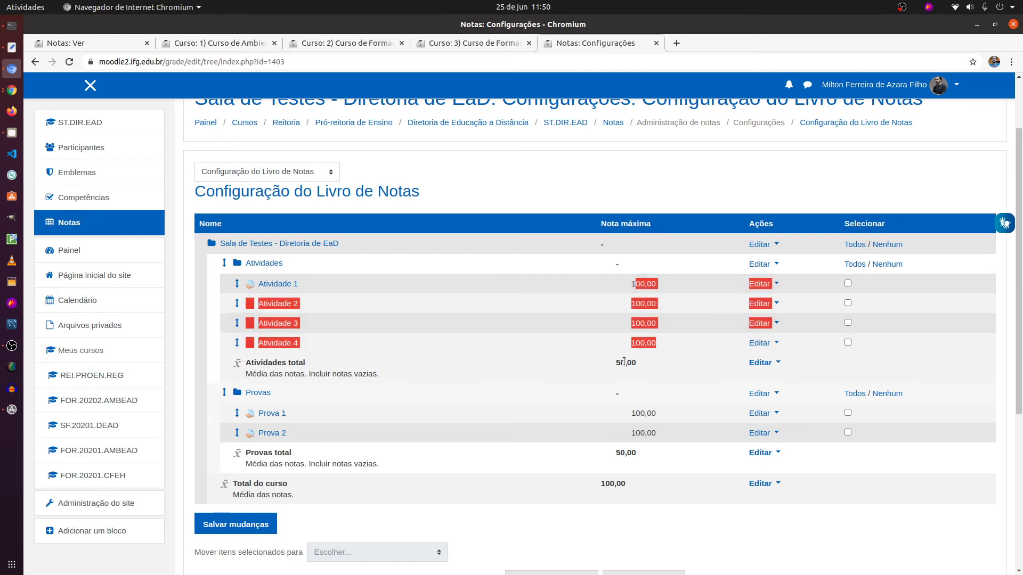
pyautogui.click(629, 389)
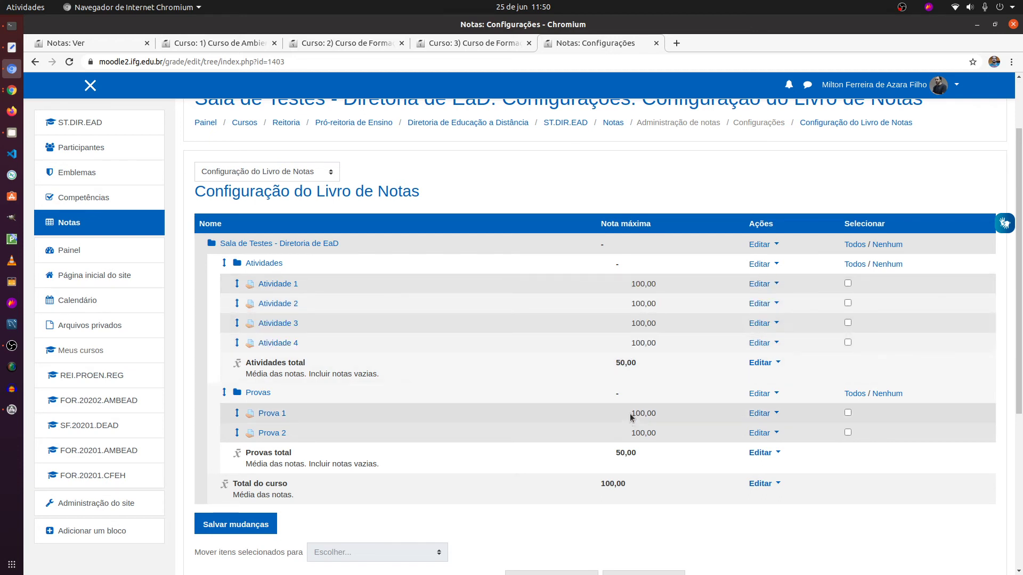
pyautogui.moveTo(630, 418); pyautogui.dragTo(660, 429)
pyautogui.click(635, 429)
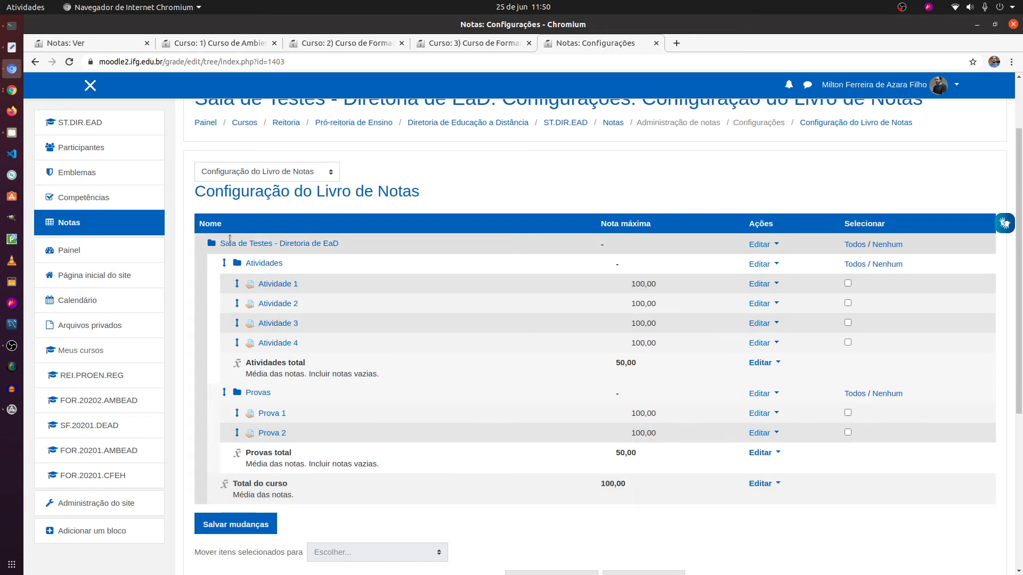
pyautogui.moveTo(230, 243); pyautogui.dragTo(340, 246)
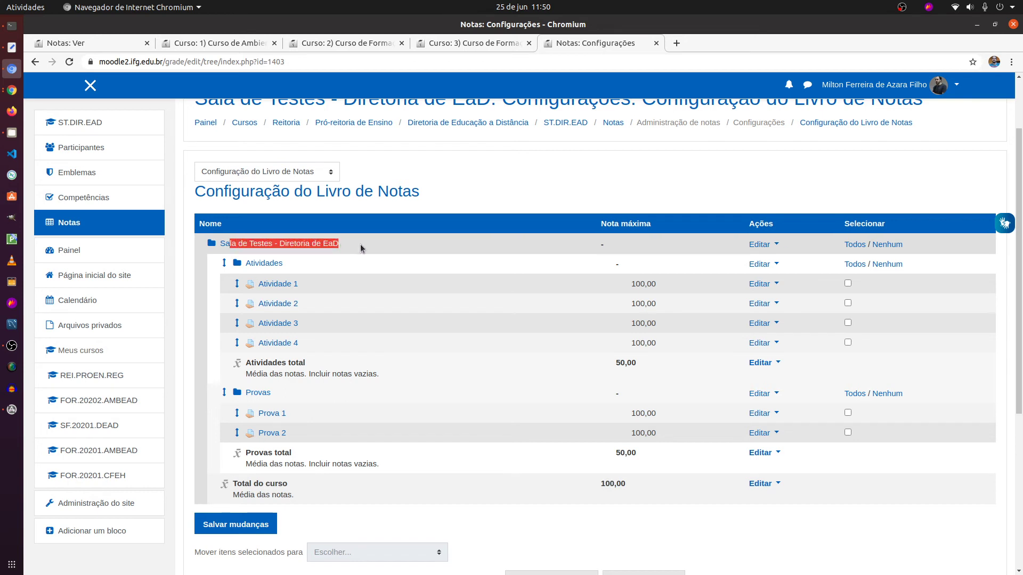
pyautogui.click(276, 245)
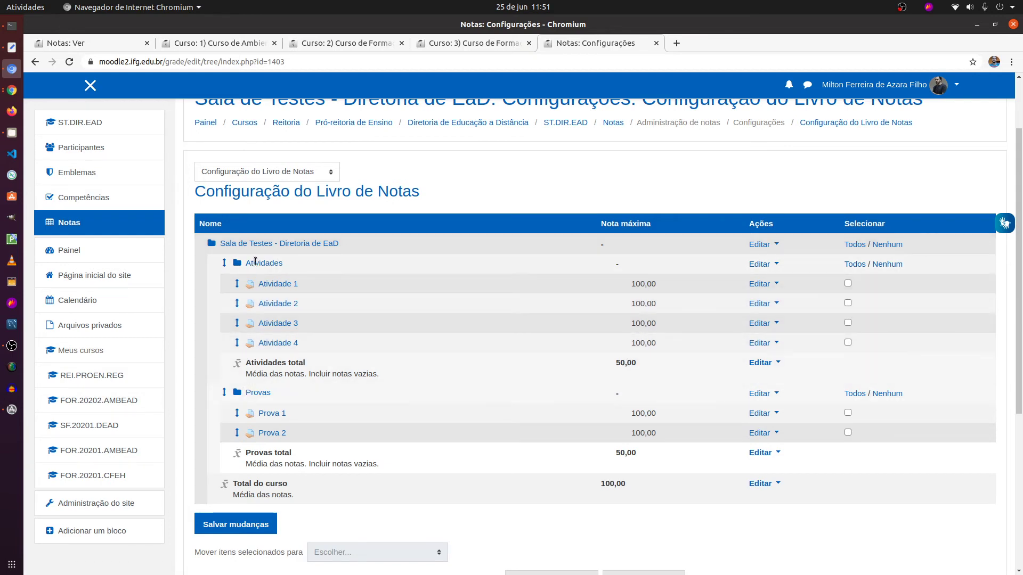
# Step: Set the aggregation of the top-level course category Sala de Testes - Diretoria de EaD to Soma das notas (Natural) and save it
pyautogui.click(769, 245)
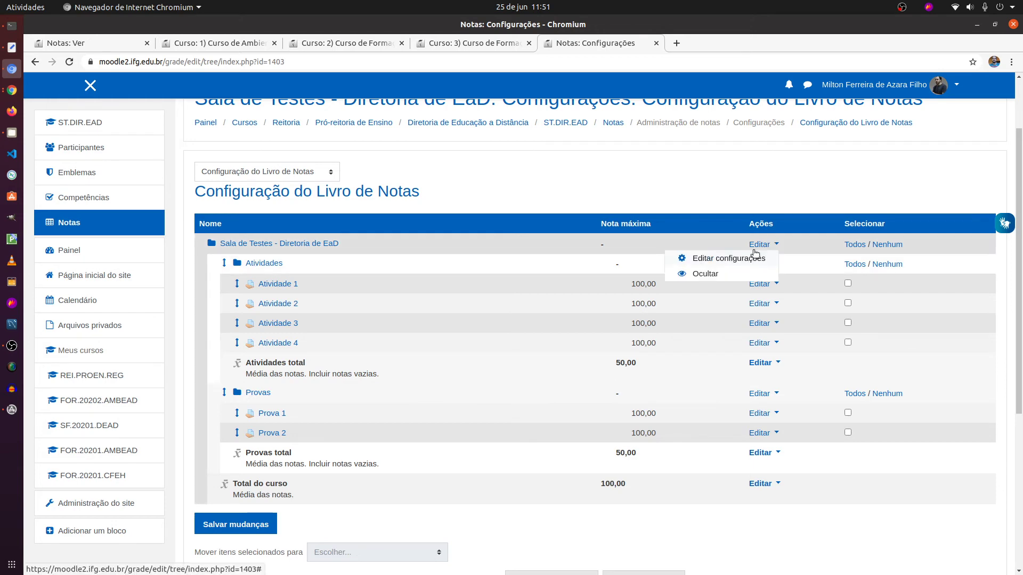
pyautogui.click(707, 260)
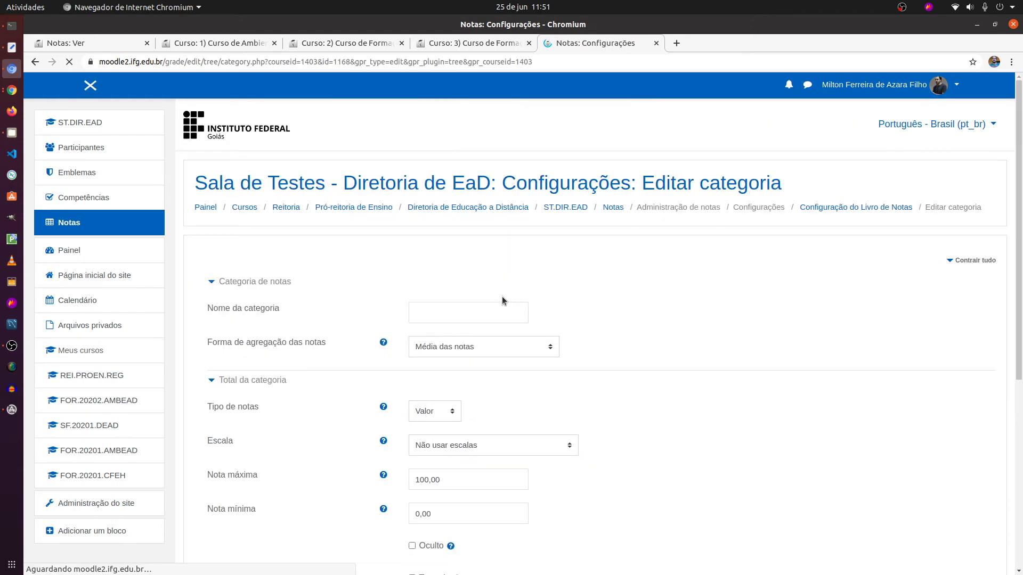
pyautogui.click(473, 348)
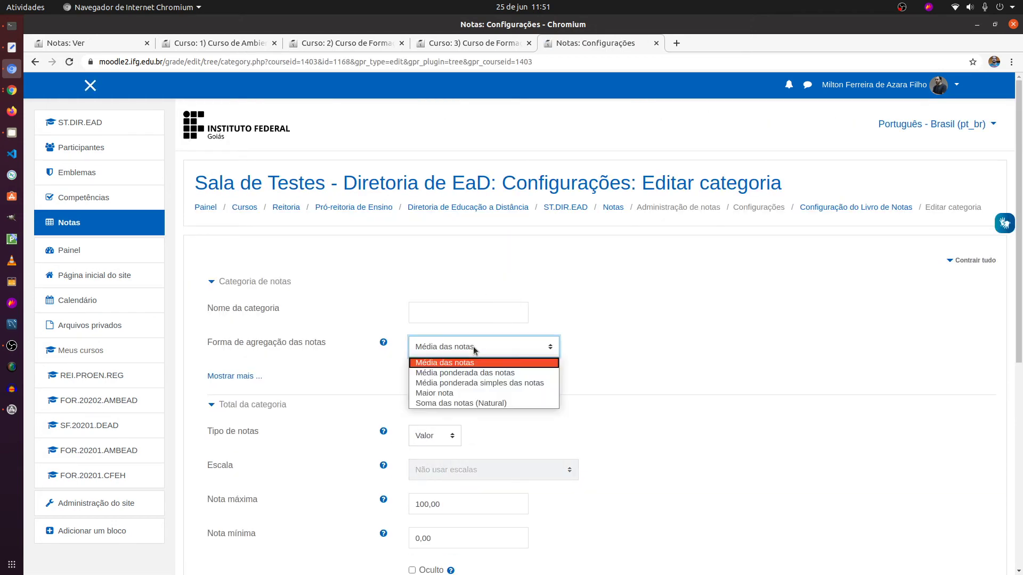
pyautogui.click(469, 403)
pyautogui.scroll(-6, 704, 405)
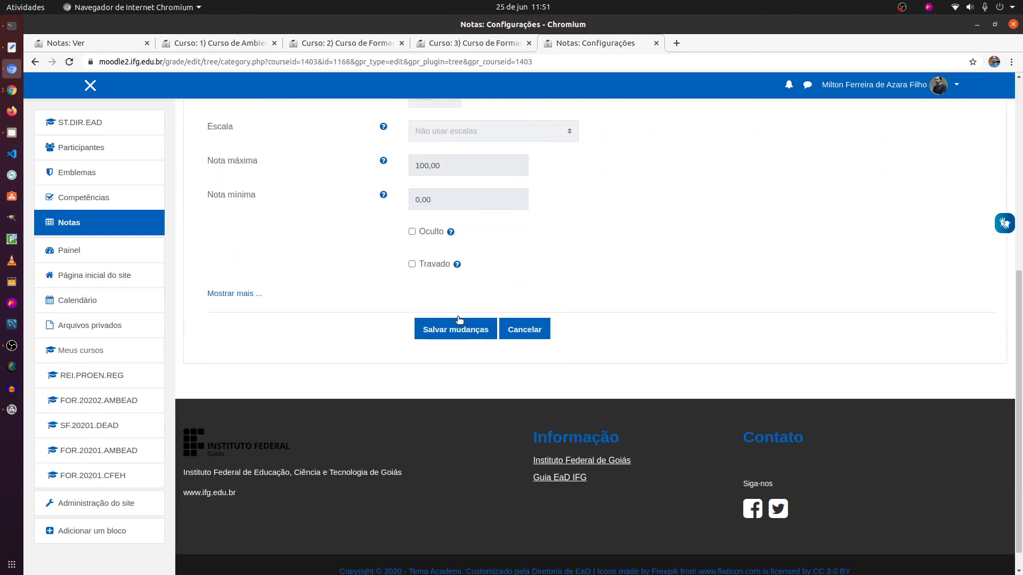
pyautogui.click(454, 328)
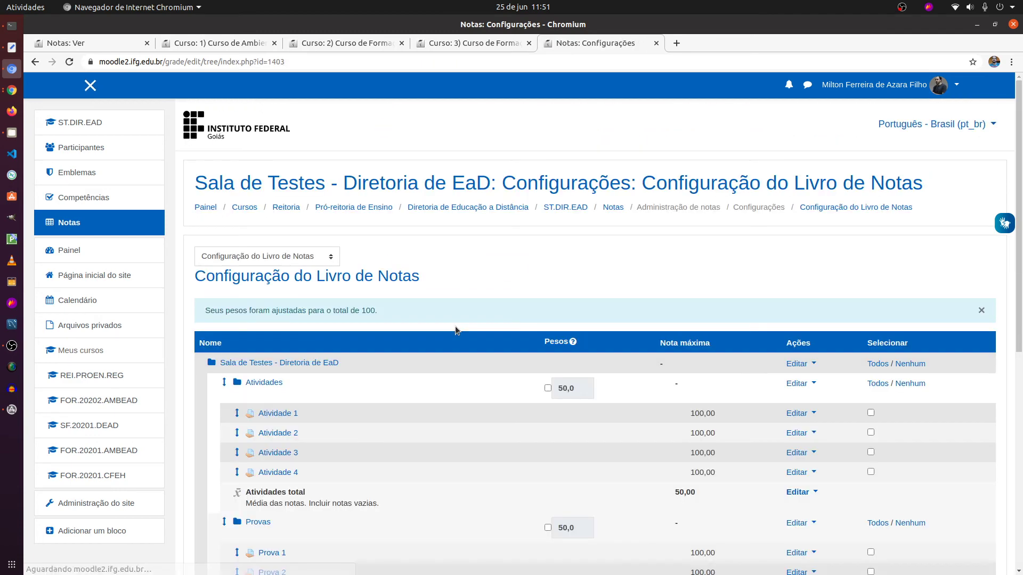
# Step: Check the category weights and course total, comparing them with the grading formulas noted in the text editor
pyautogui.scroll(-3, 589, 349)
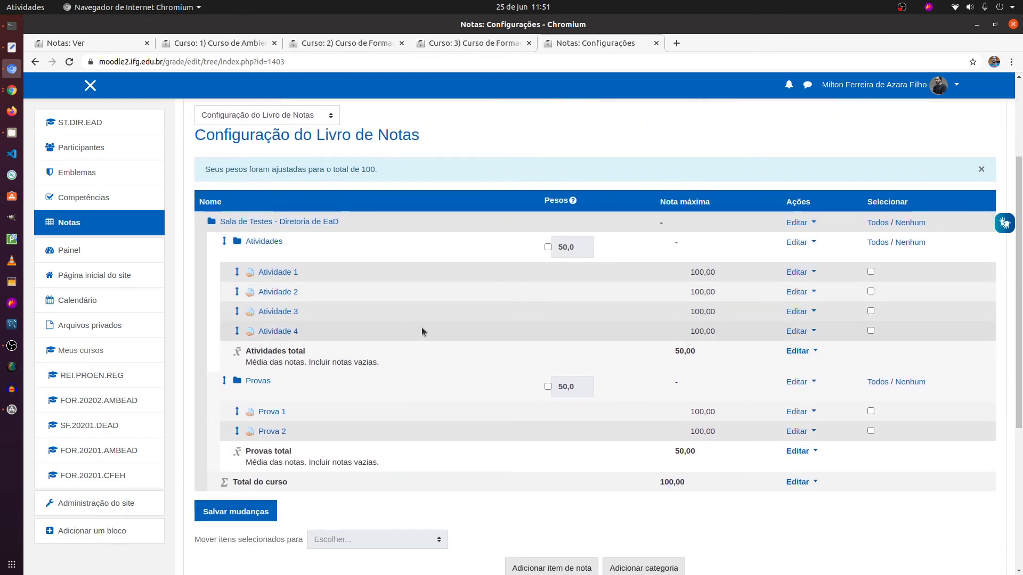
pyautogui.doubleClick(684, 484)
pyautogui.click(648, 512)
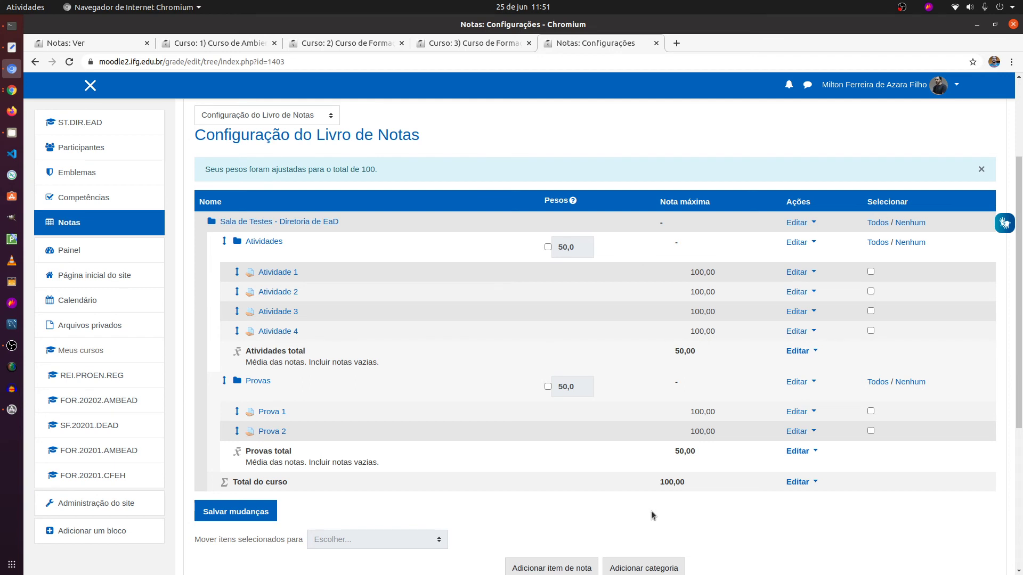
pyautogui.click(12, 46)
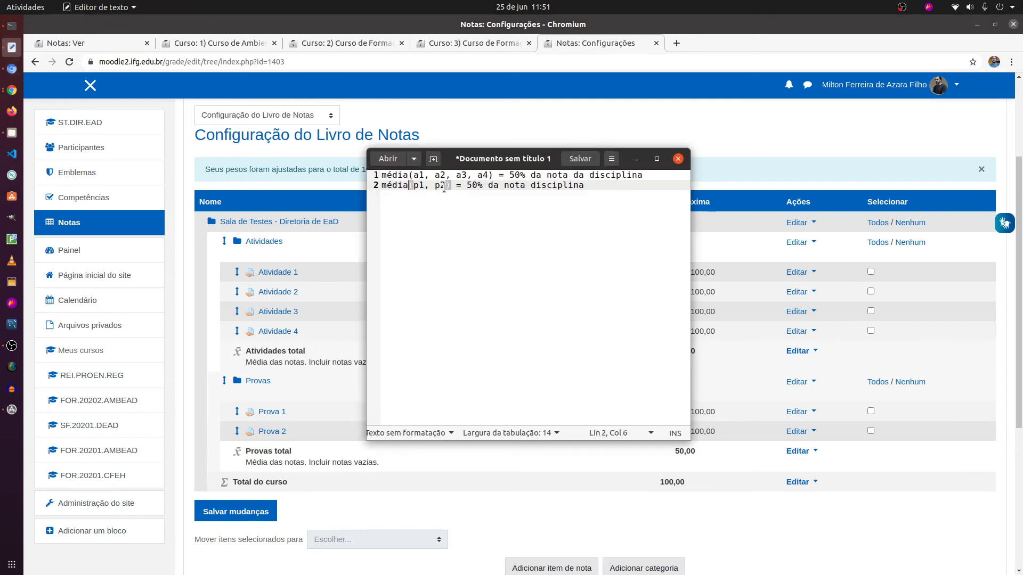
pyautogui.moveTo(488, 174); pyautogui.dragTo(447, 186)
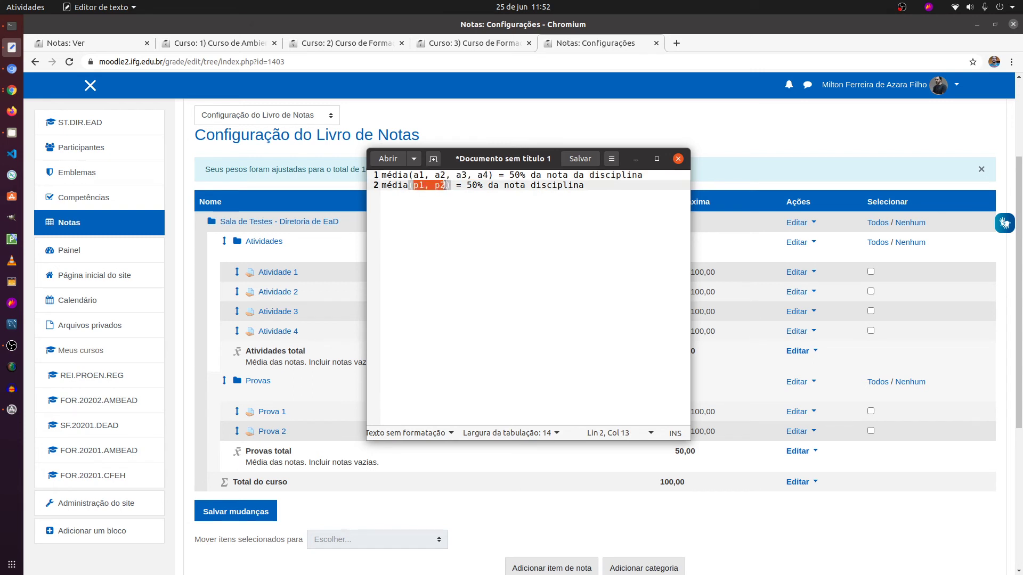
pyautogui.click(526, 175)
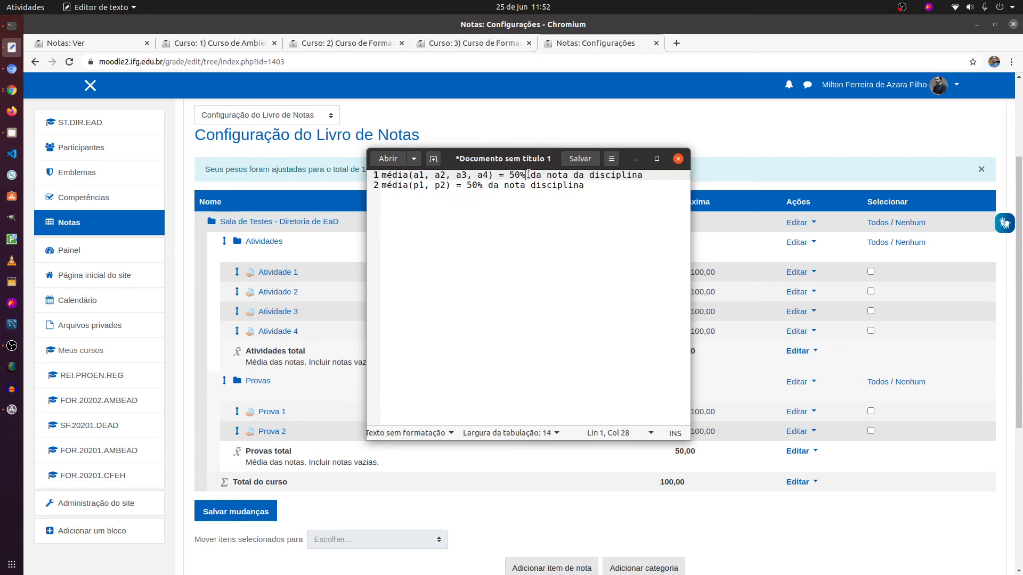
pyautogui.moveTo(528, 175); pyautogui.dragTo(514, 176)
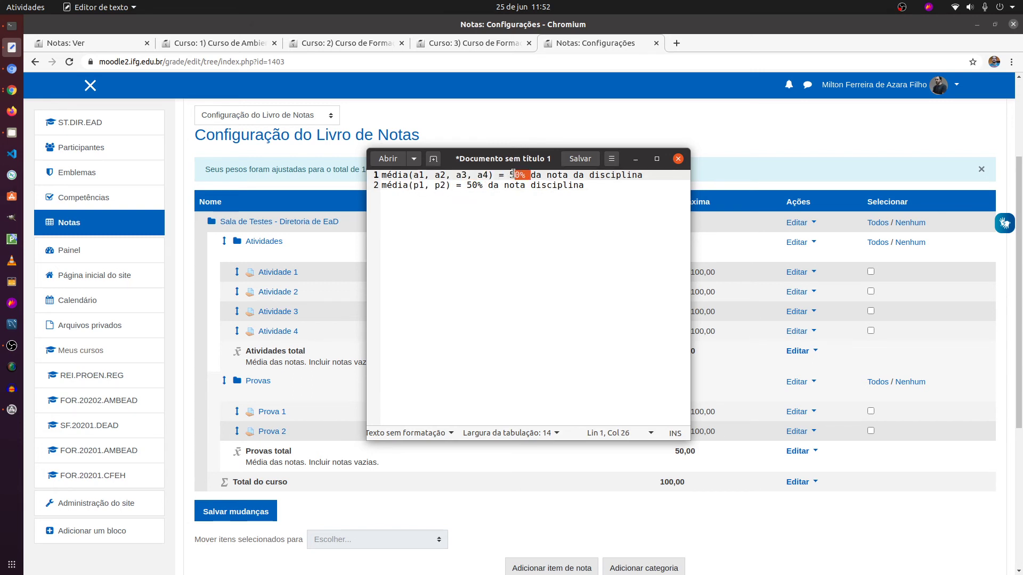
pyautogui.click(635, 160)
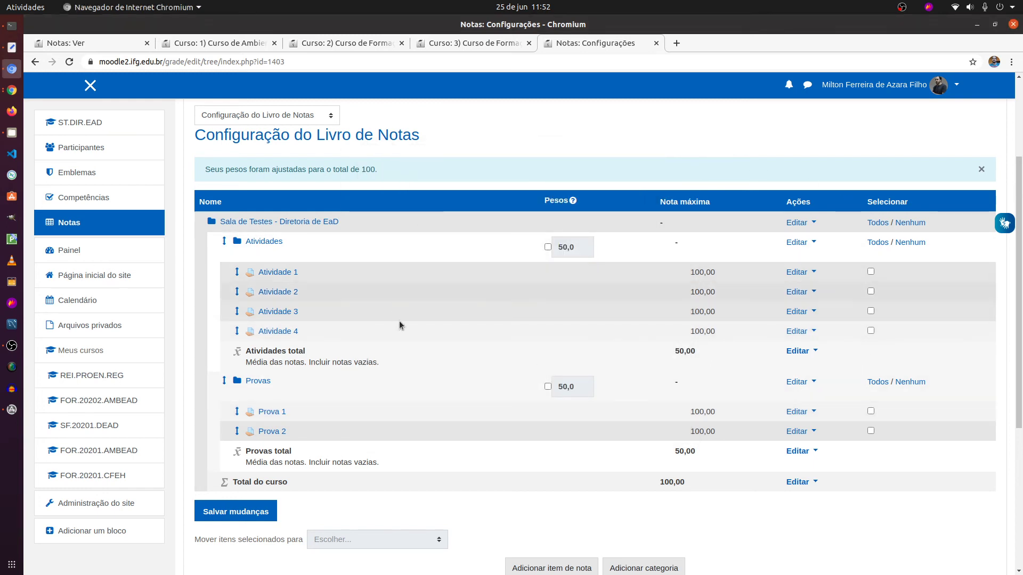
# Step: Save the gradebook setup and switch to the Relatório de notas view
pyautogui.click(236, 511)
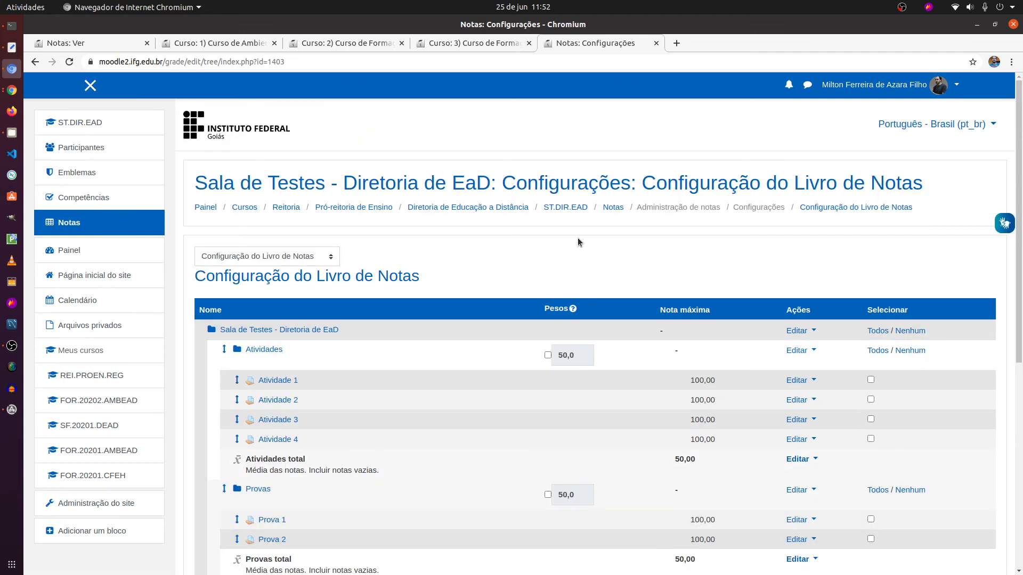
pyautogui.click(293, 257)
pyautogui.click(280, 282)
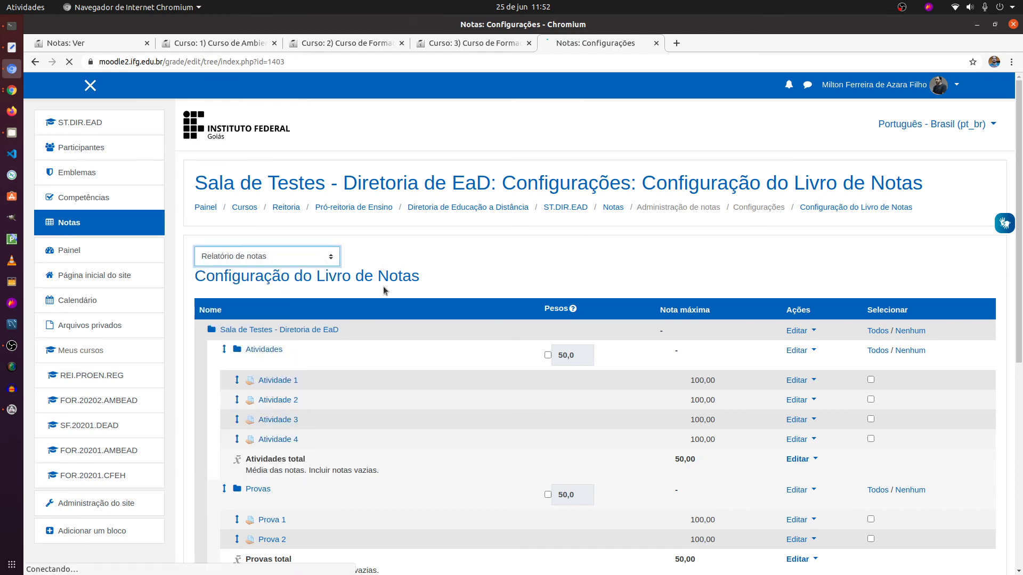
# Step: Hide the course navigation and examine the activity, exam, category total and course total grades in the grade report
pyautogui.click(90, 85)
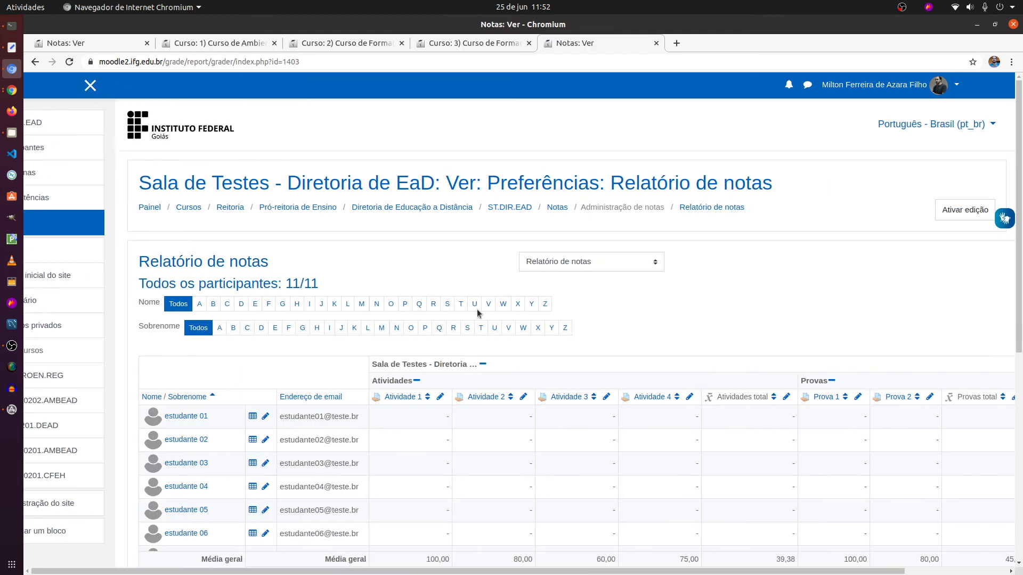
pyautogui.scroll(-2, 477, 315)
pyautogui.scroll(-2, 474, 317)
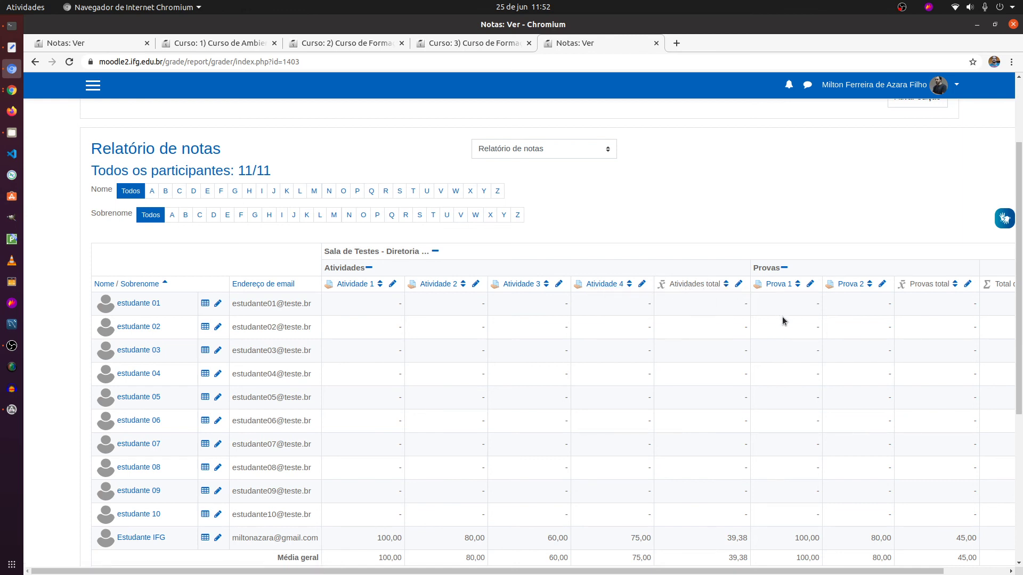
pyautogui.moveTo(790, 570); pyautogui.dragTo(852, 567)
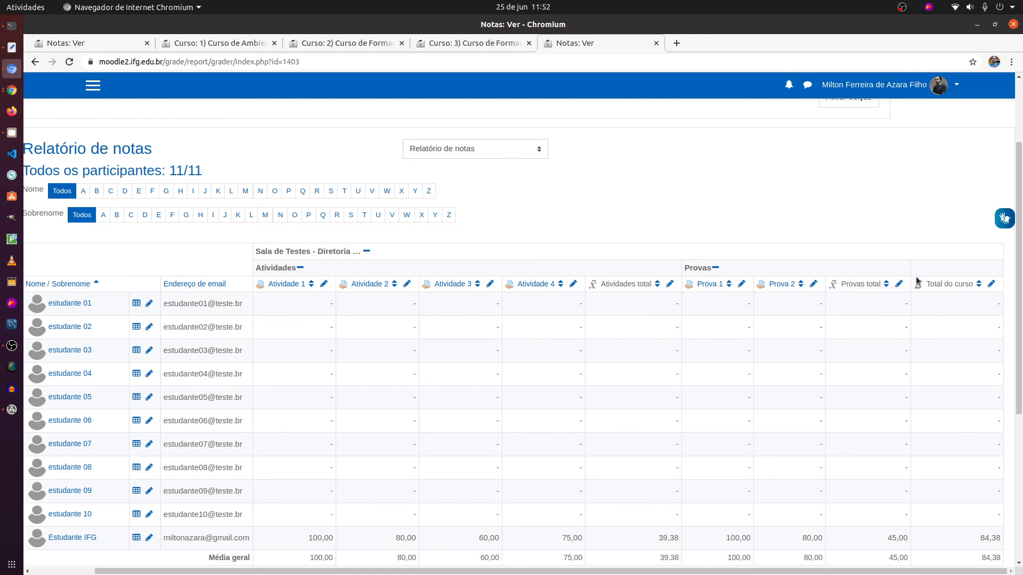
pyautogui.scroll(-3, 941, 282)
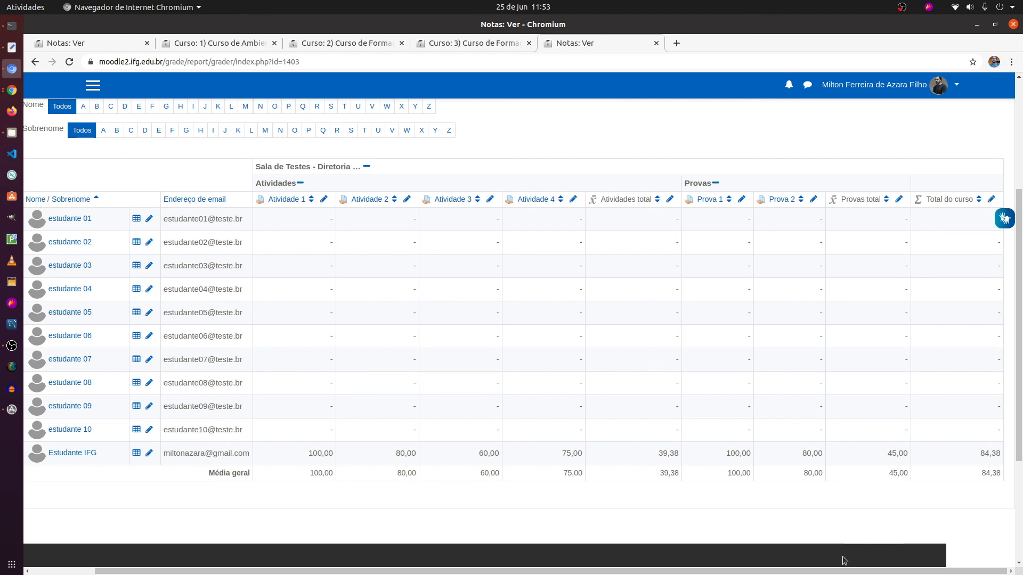
pyautogui.moveTo(834, 570); pyautogui.dragTo(516, 573)
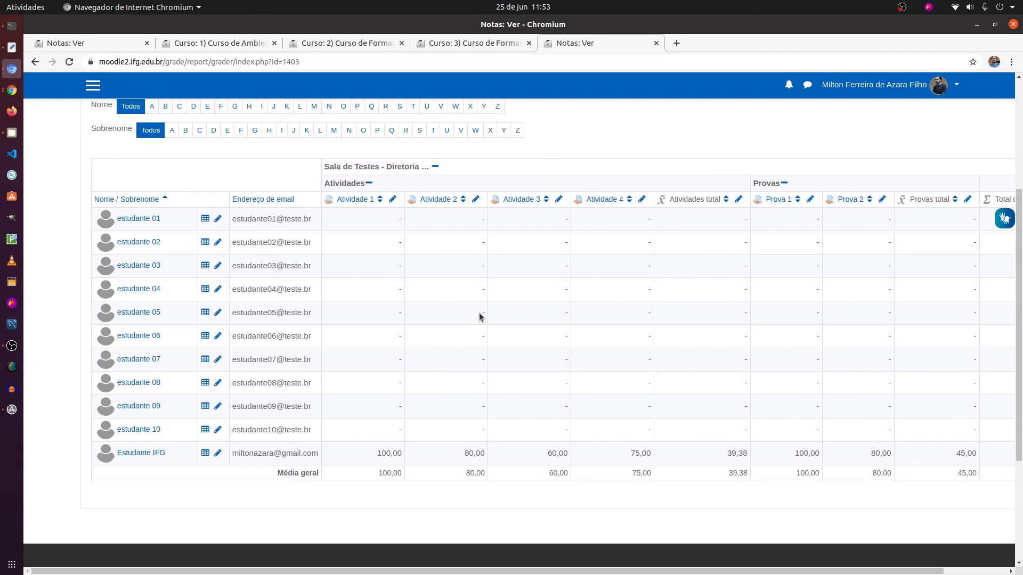
pyautogui.scroll(4, 479, 314)
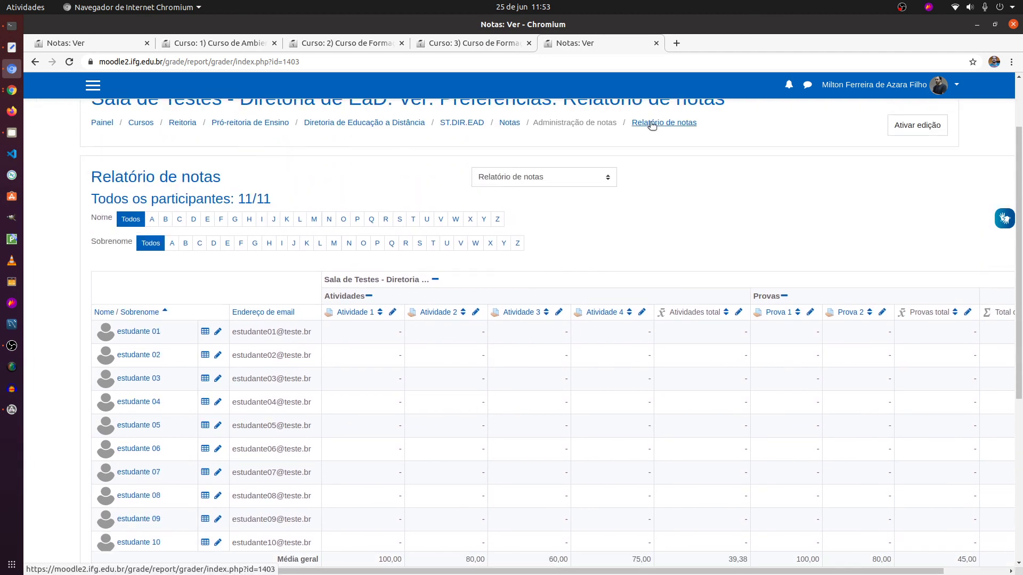